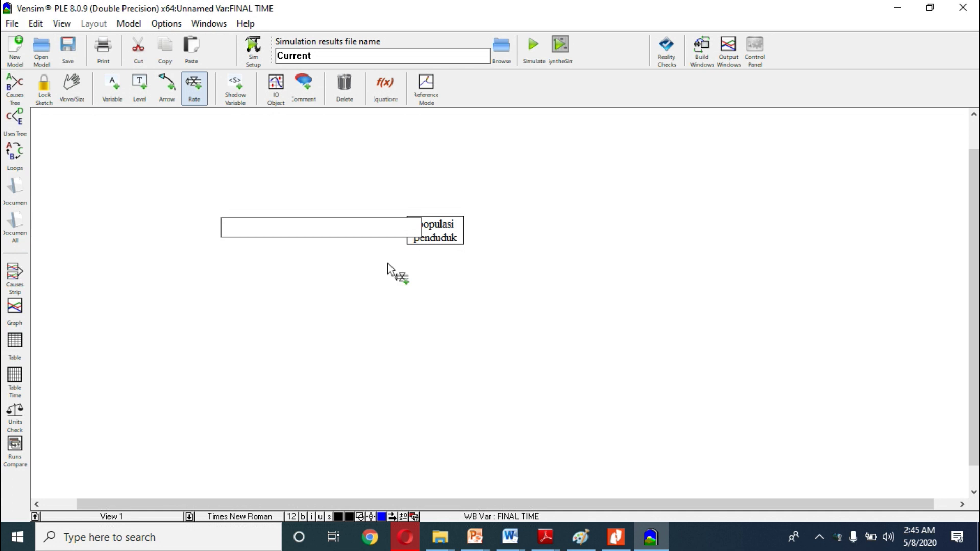
Name the inflow rate kelahiran and add a variable named angka kelahiran below it
text(kelahiran)
key(Return)
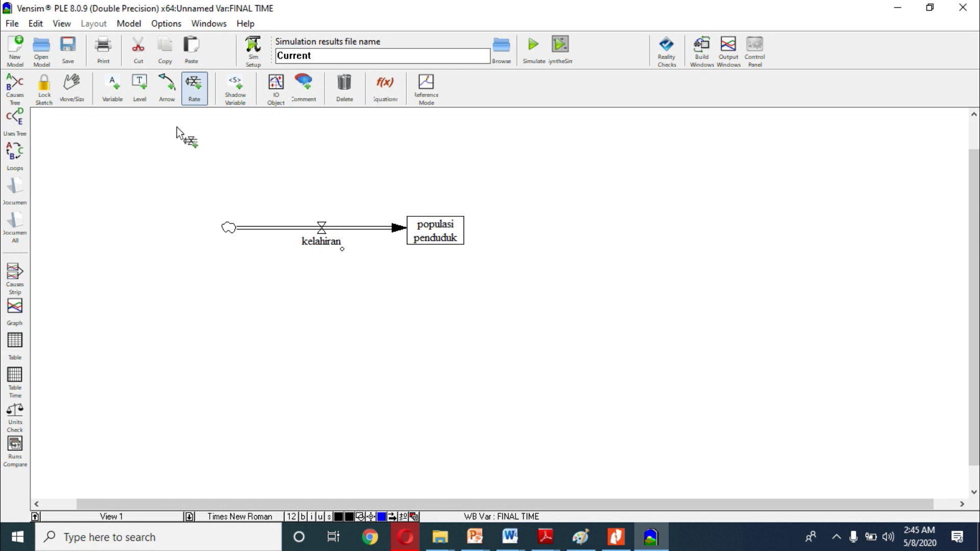
click(112, 87)
click(265, 347)
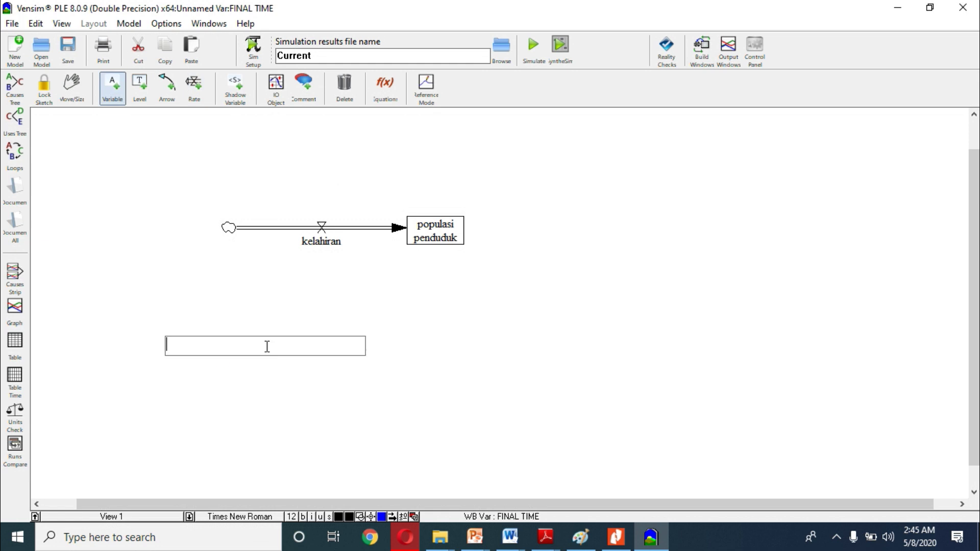
text(angka kelahiran)
key(Return)
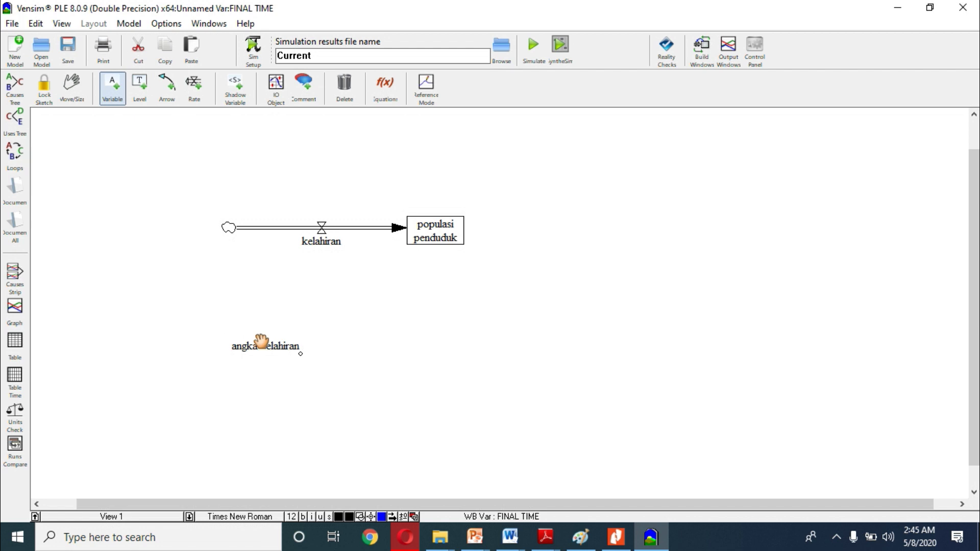
click(452, 227)
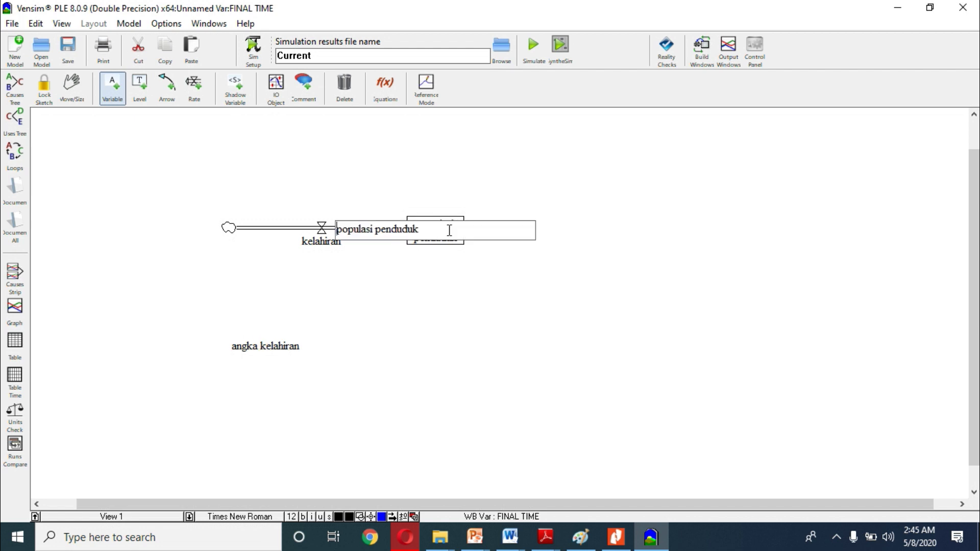
click(483, 282)
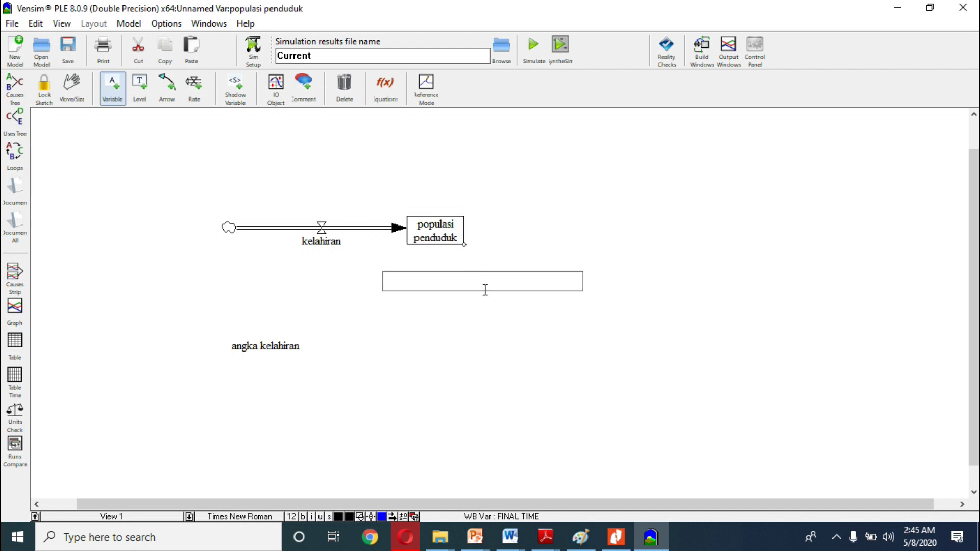
key(Escape)
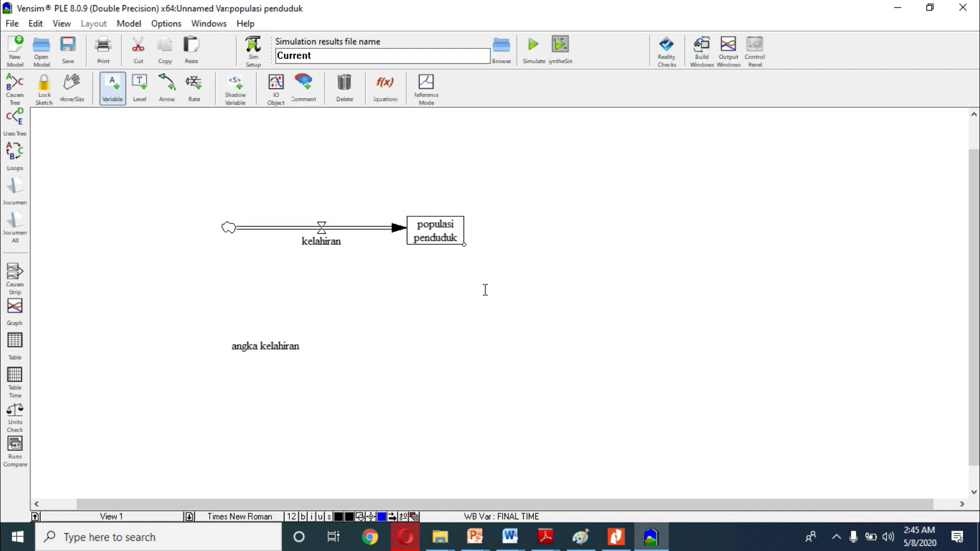
Draw an outflow rate from the populasi penduduk level to a cloud and name it kematian
click(194, 87)
click(448, 236)
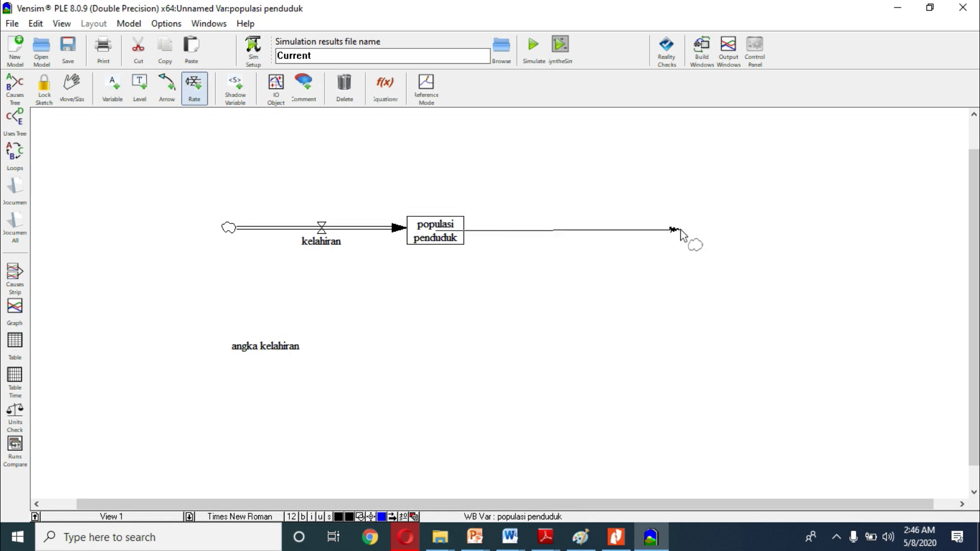
click(680, 230)
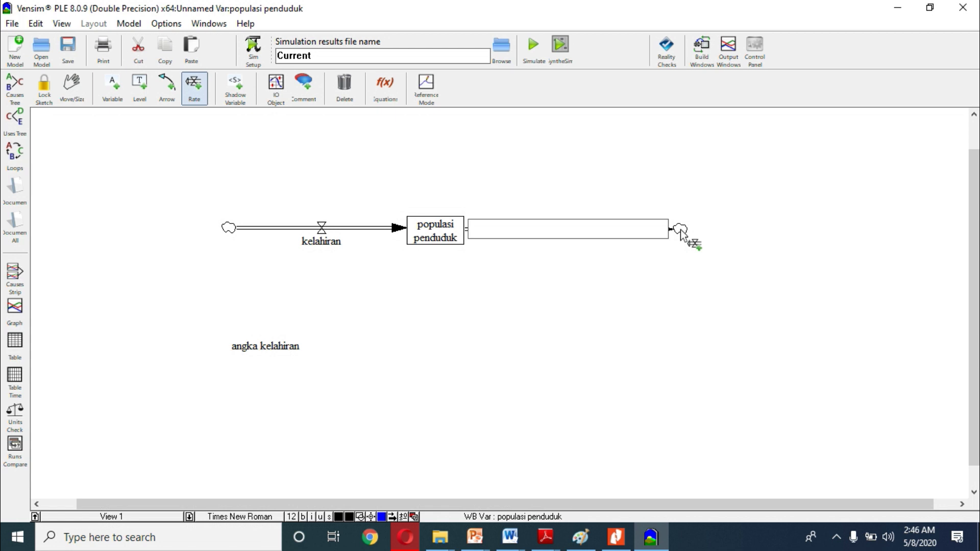
text(kematian)
key(Return)
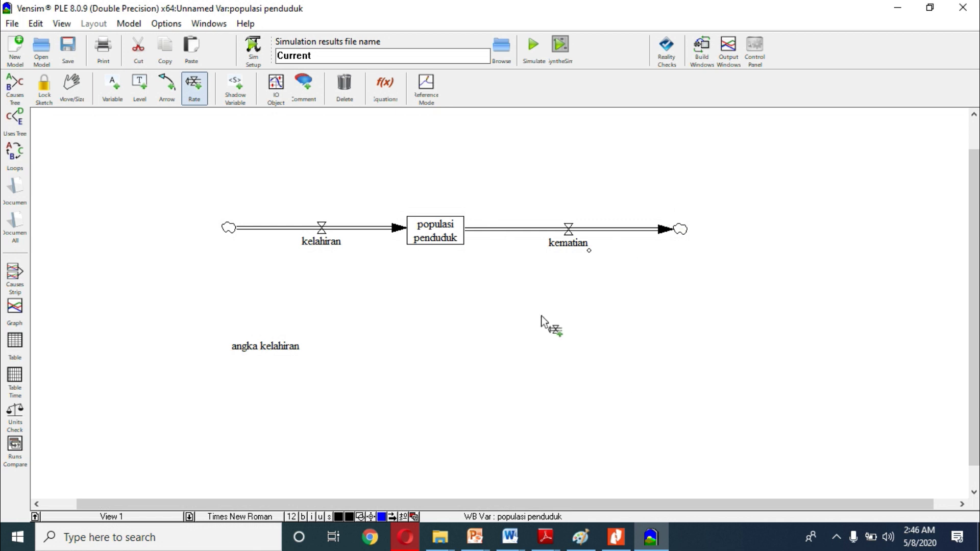
Add a variable named angka kematian below the kematian rate
click(112, 87)
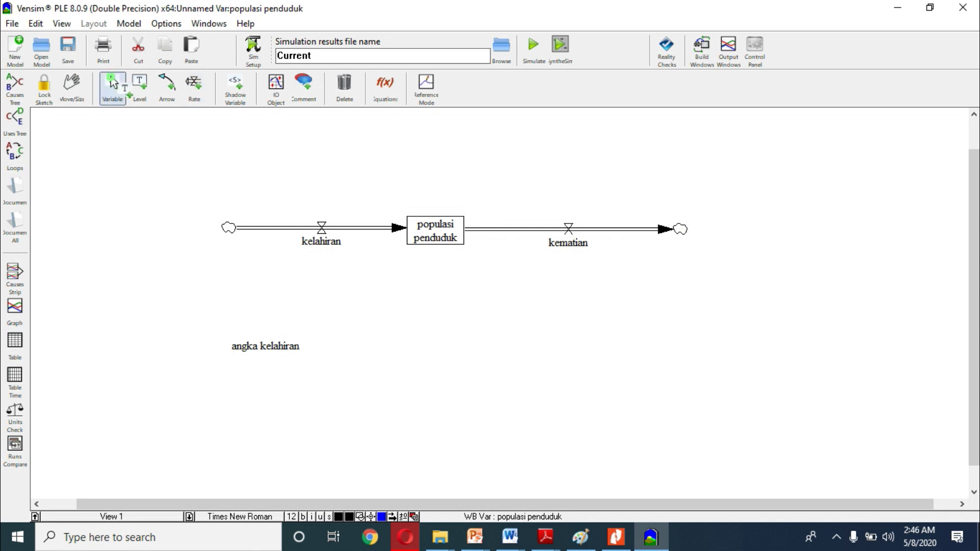
click(606, 362)
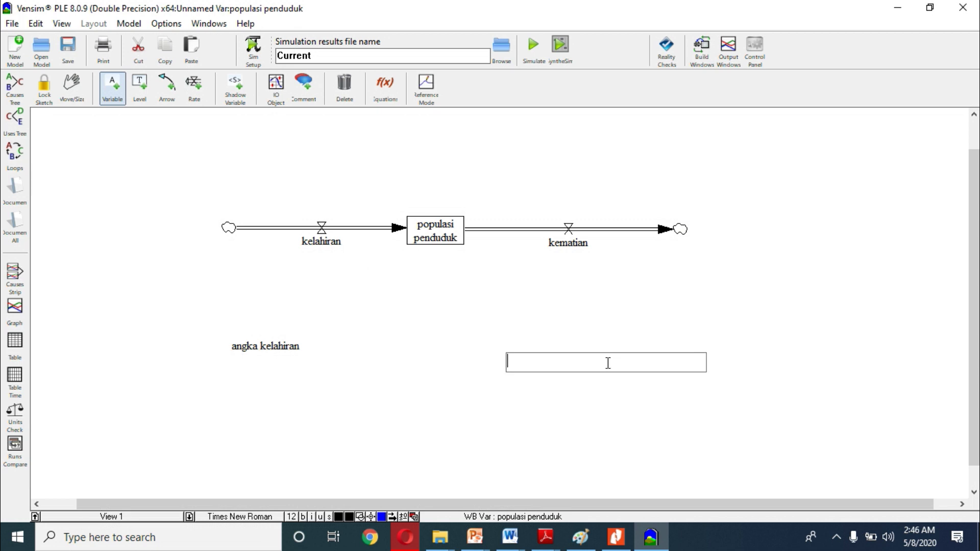
text(angka kematian)
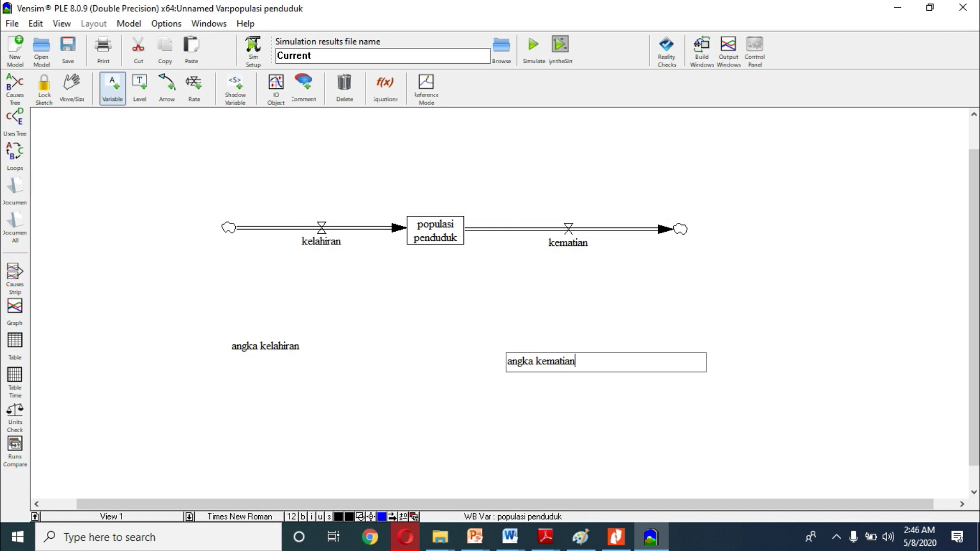
key(Return)
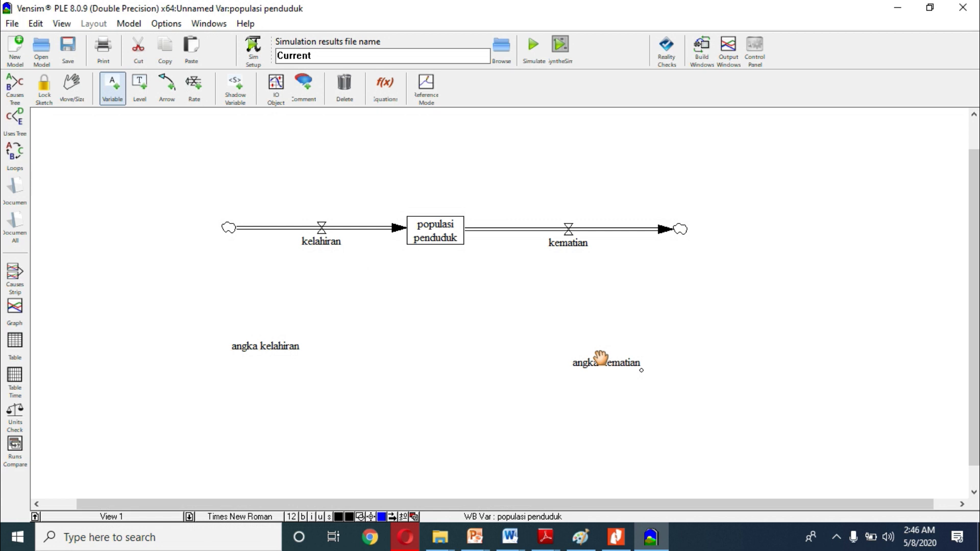
click(684, 325)
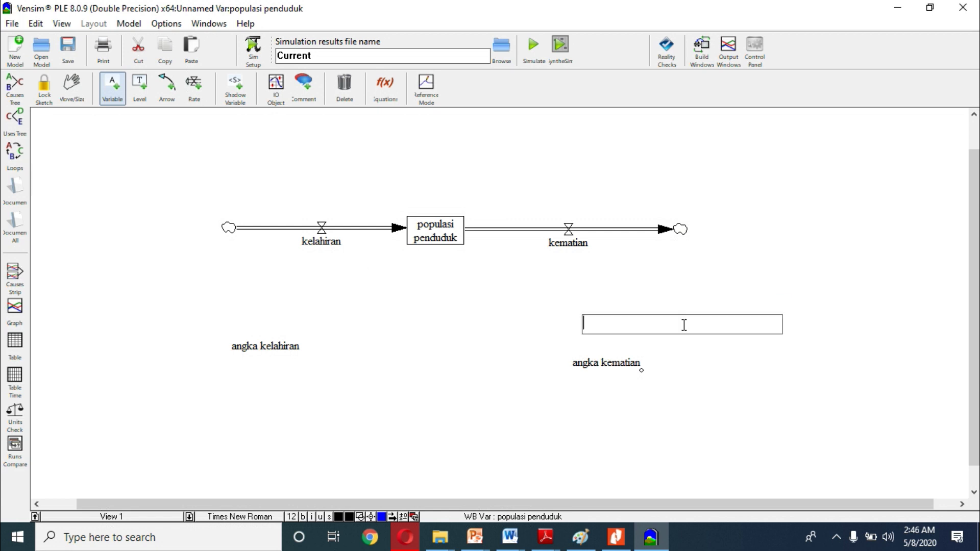
click(710, 280)
key(Escape)
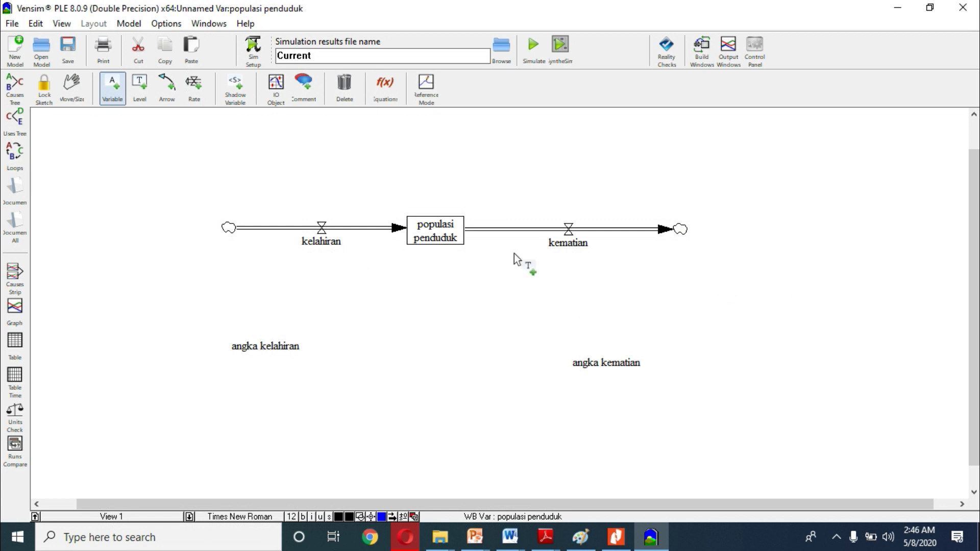
Connect angka kelahiran and populasi penduduk to the kelahiran rate with curved arrows
click(167, 87)
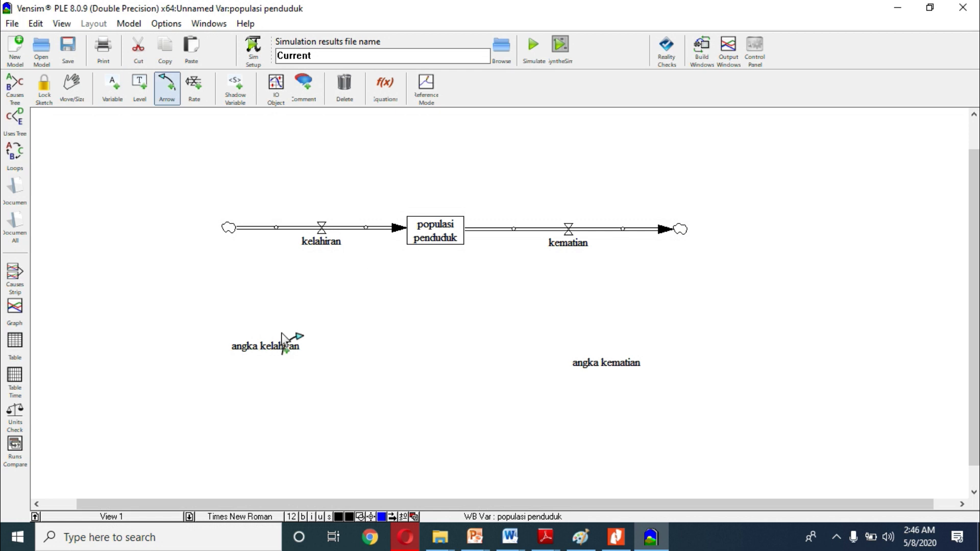
click(253, 347)
click(326, 247)
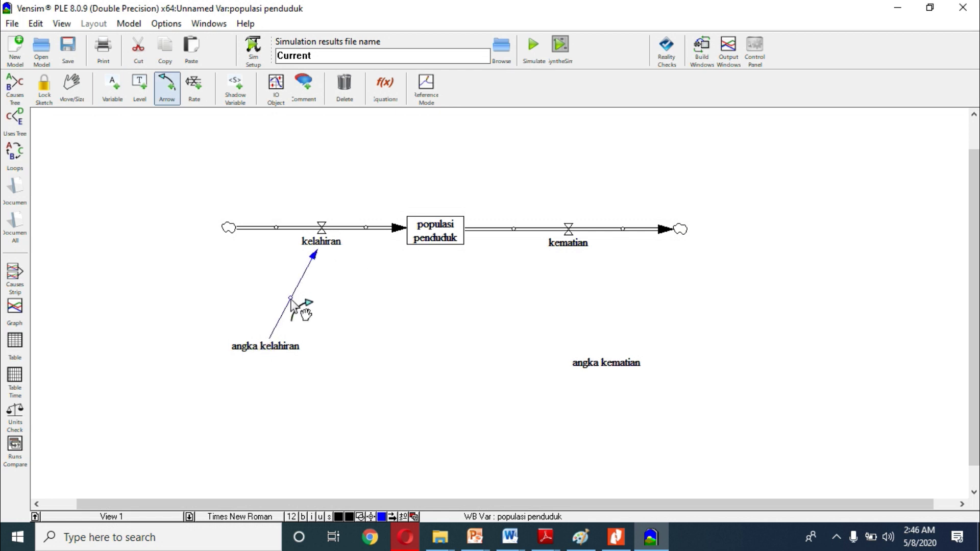
drag(290, 298, 253, 286)
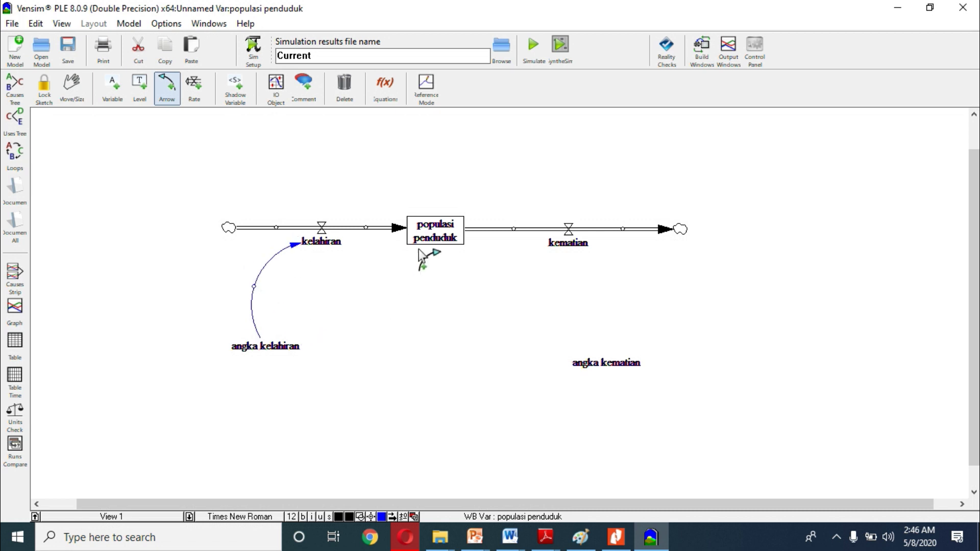
click(440, 234)
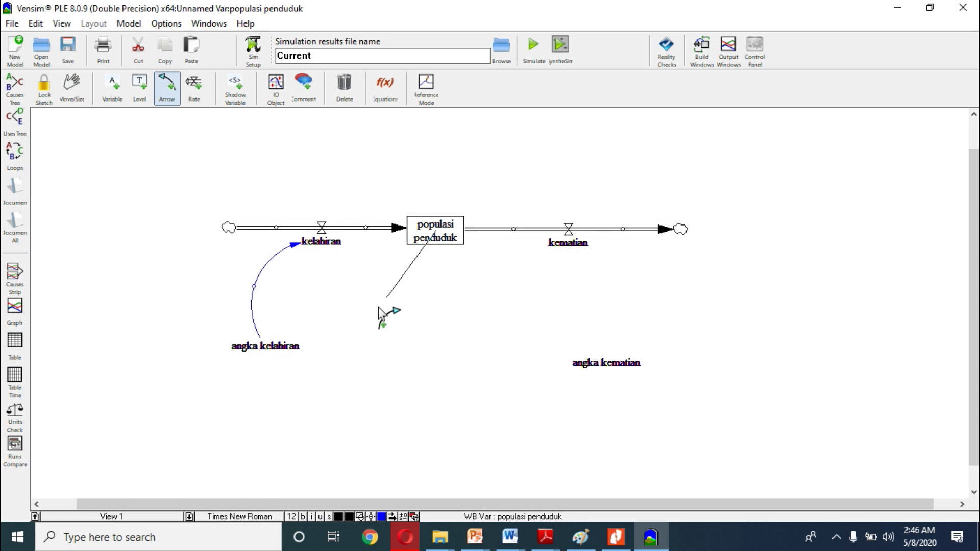
click(327, 250)
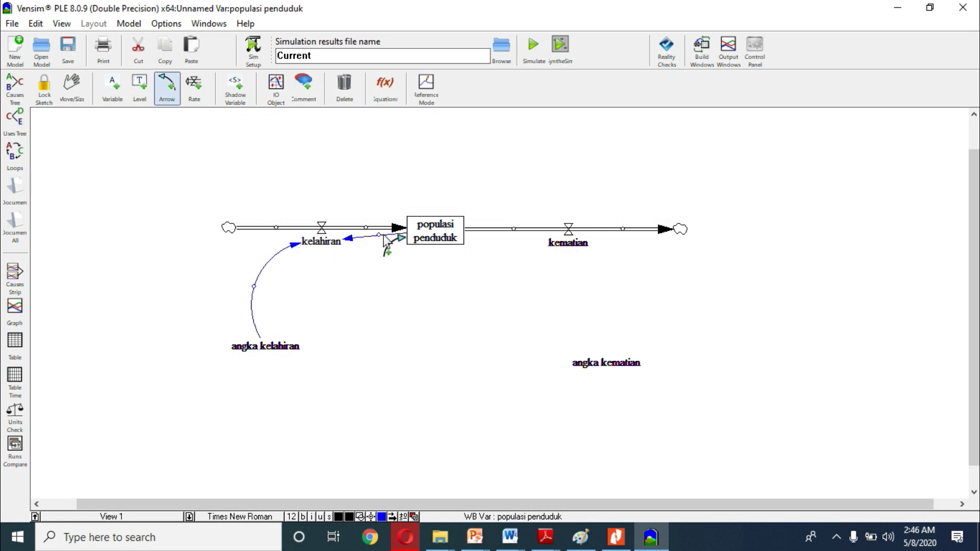
drag(379, 236, 381, 284)
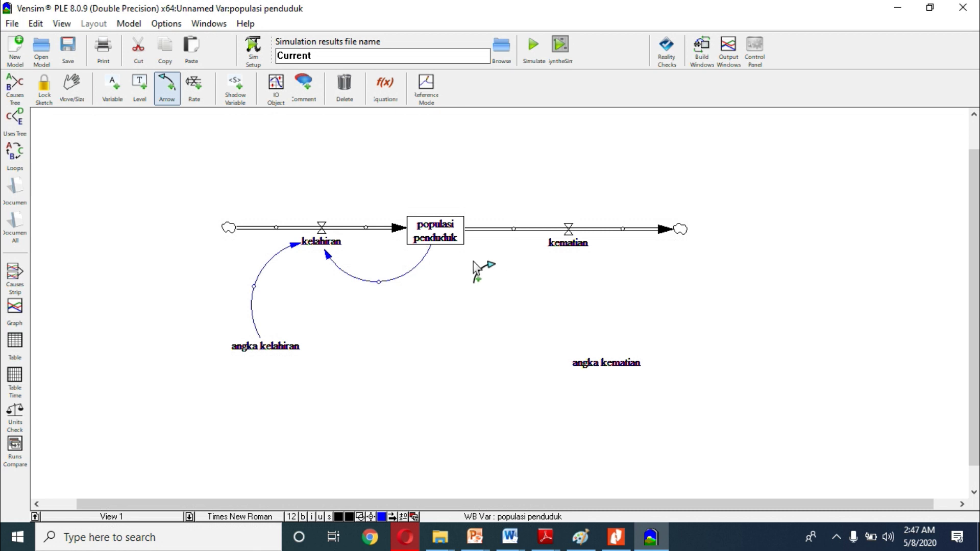
Connect populasi penduduk and angka kematian to the kematian rate with curved arrows
click(436, 239)
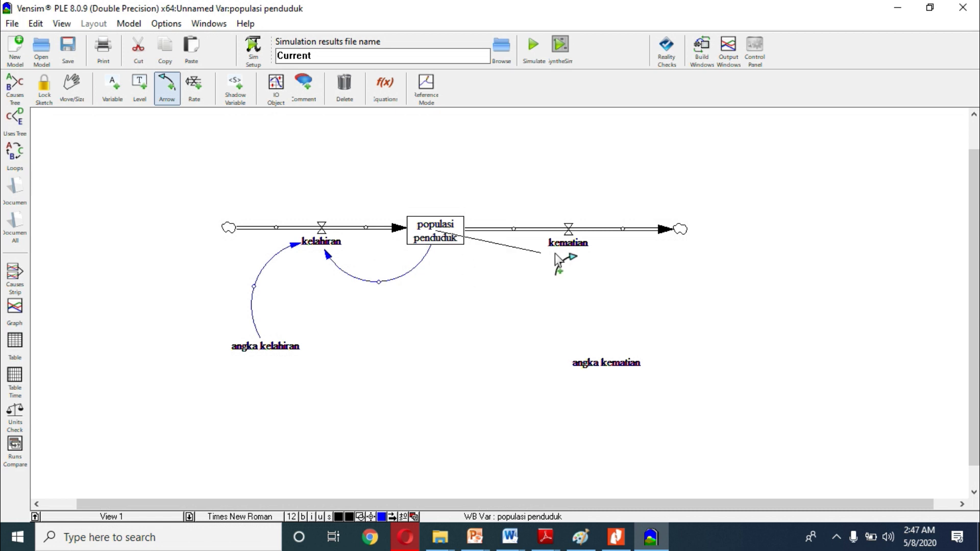
click(571, 244)
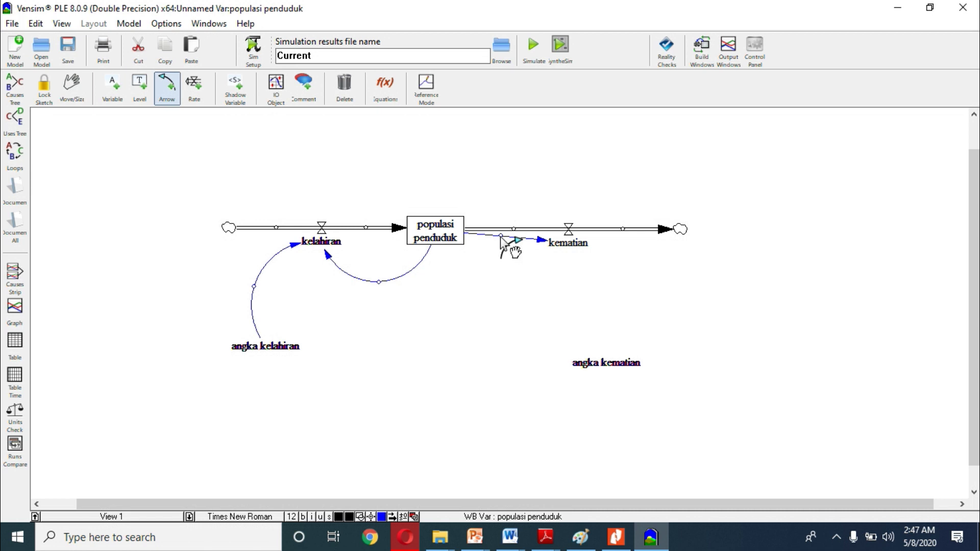
drag(501, 237, 503, 295)
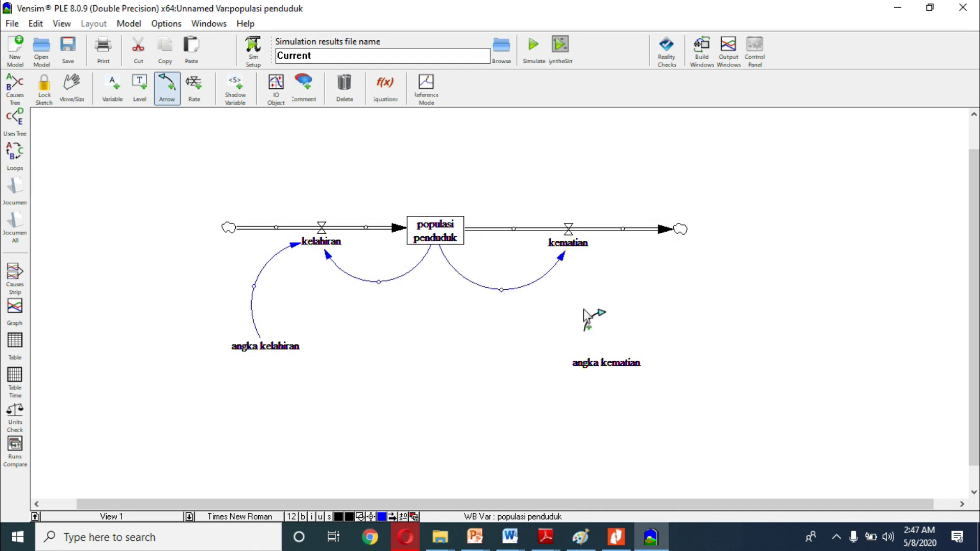
drag(608, 363, 573, 253)
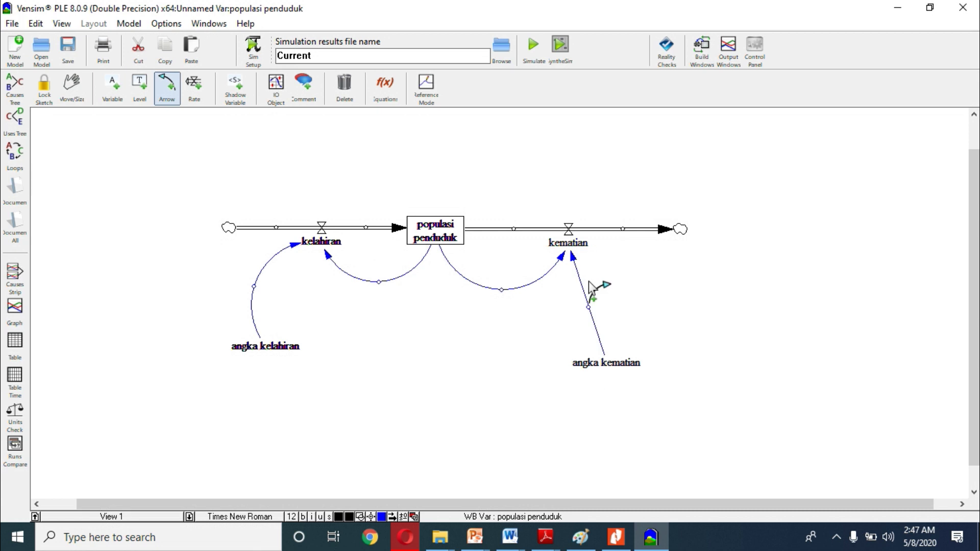
drag(590, 308, 625, 299)
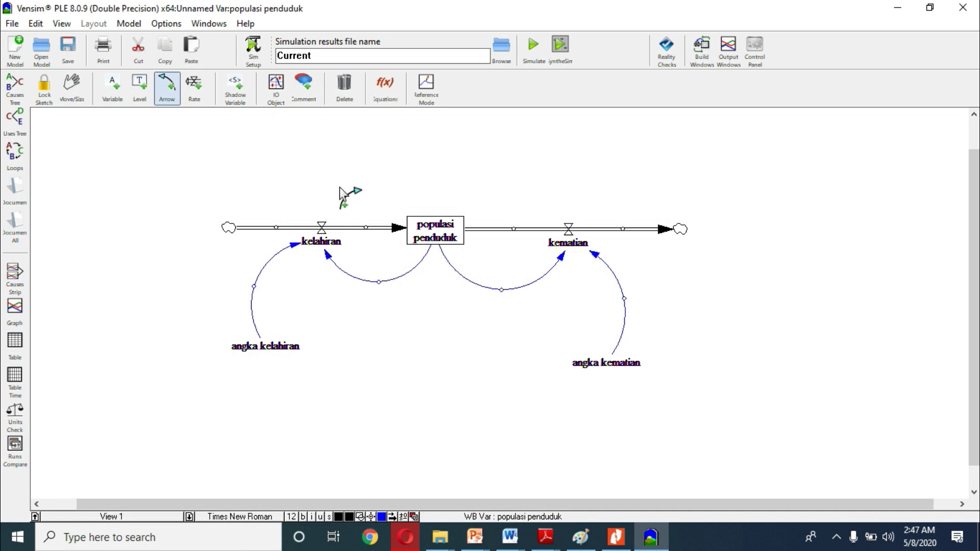
Set the initial value of the populasi penduduk level to 1000 in its equation
click(393, 90)
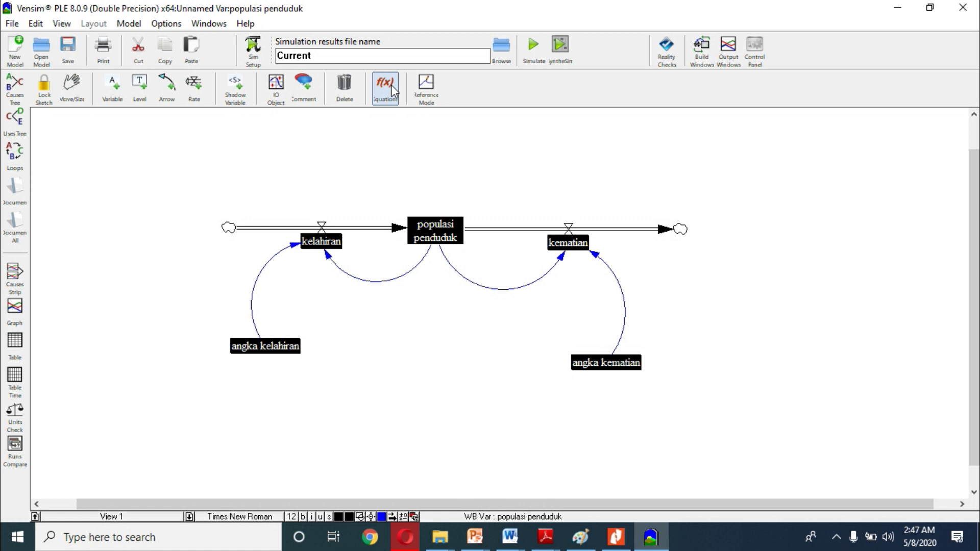
click(434, 238)
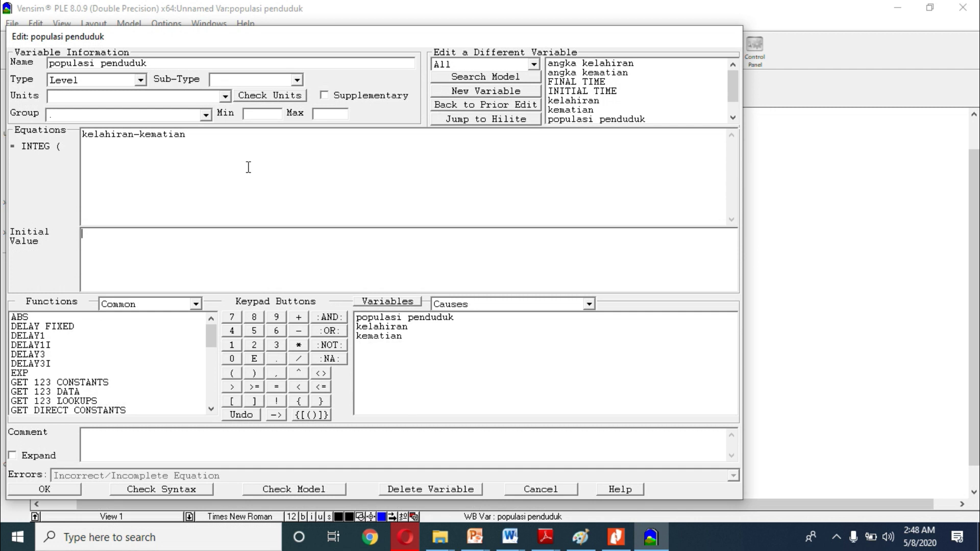
text(1000)
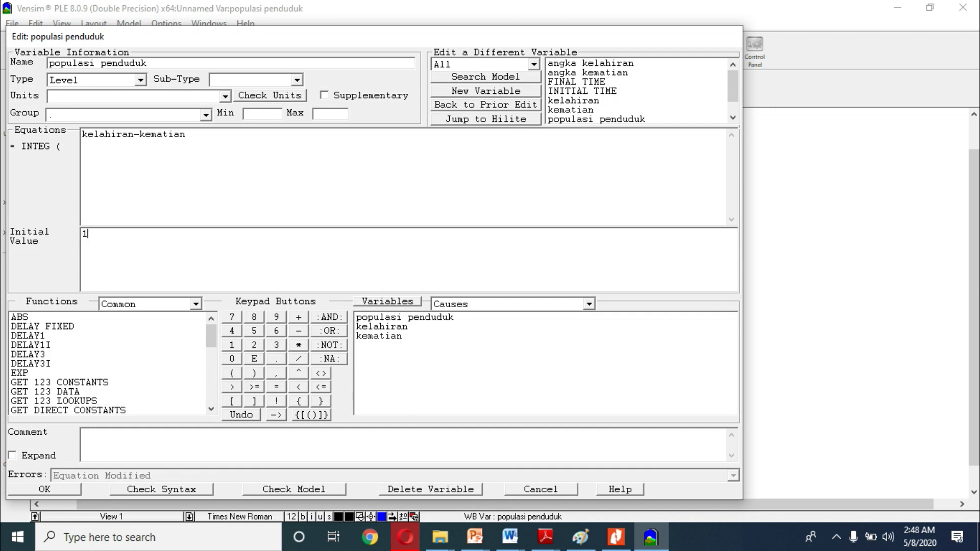
click(68, 491)
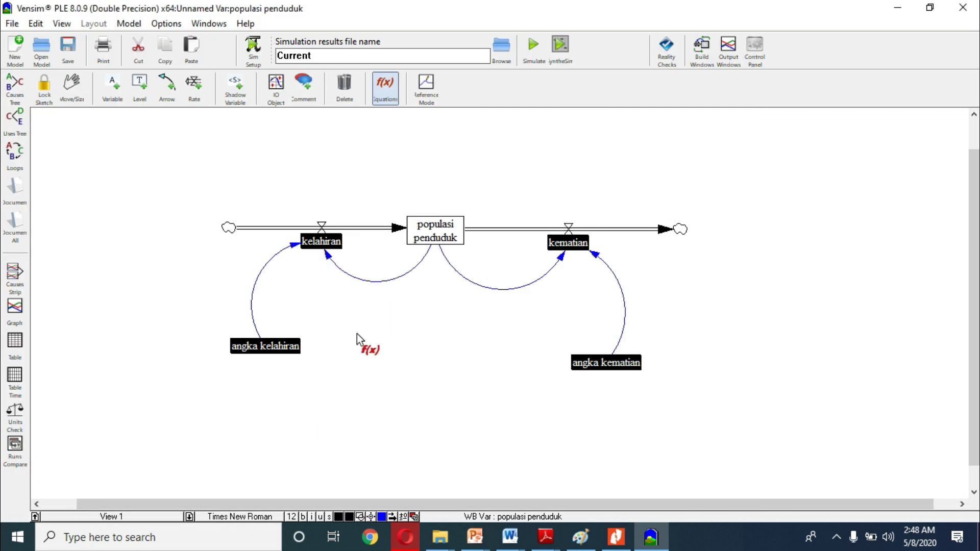
Define angka kelahiran as the constant 1.5 with minimum 0.5, maximum 20 and increment 0.5
click(270, 350)
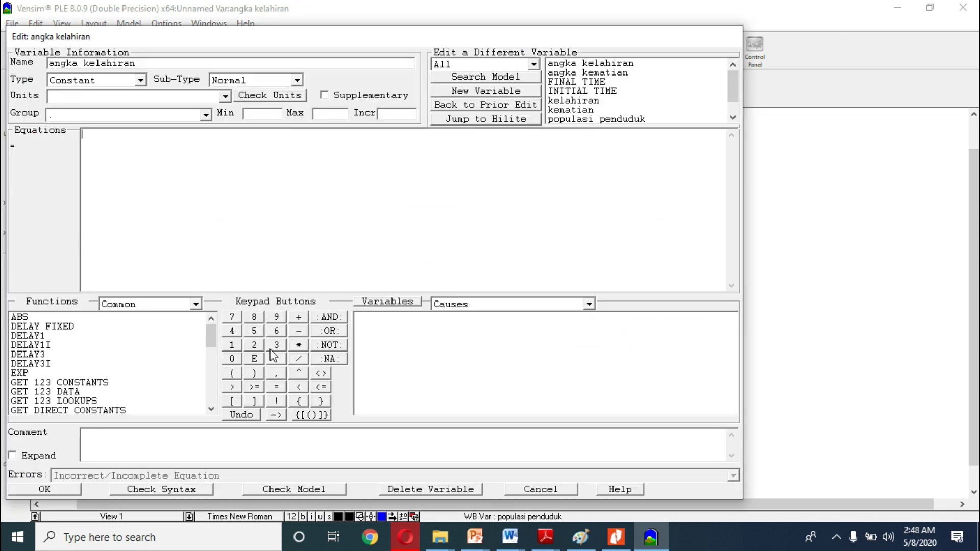
click(268, 114)
text(0)
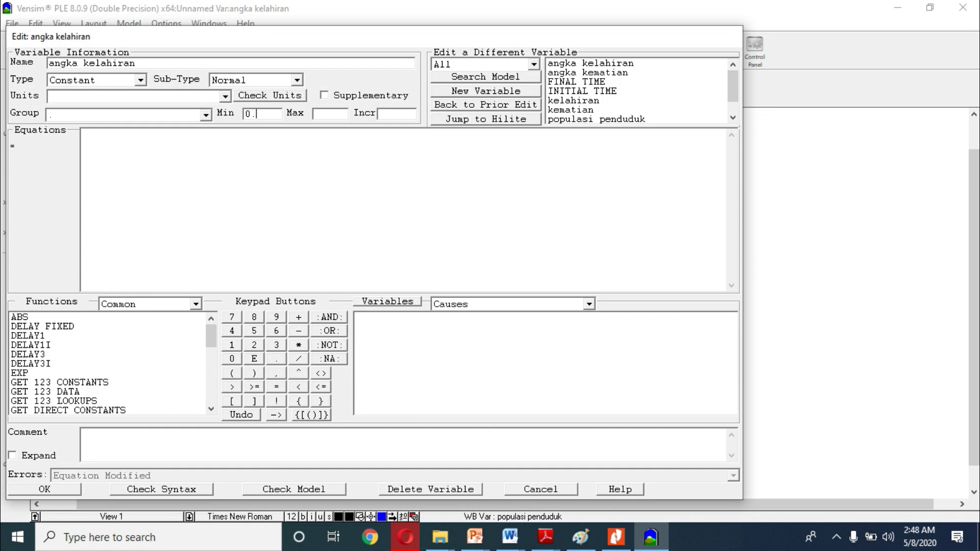
text(.5)
click(329, 114)
click(329, 115)
text(20)
click(392, 117)
text(0.5)
click(109, 137)
text(1.5)
click(45, 489)
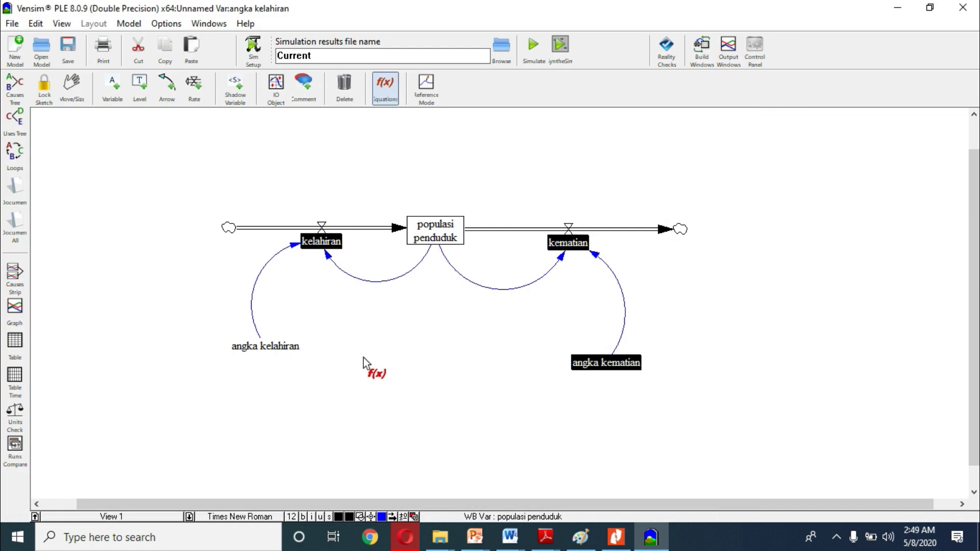
Define angka kematian as the constant 2 with minimum 0.5, maximum 20 and increment 0.5
click(606, 363)
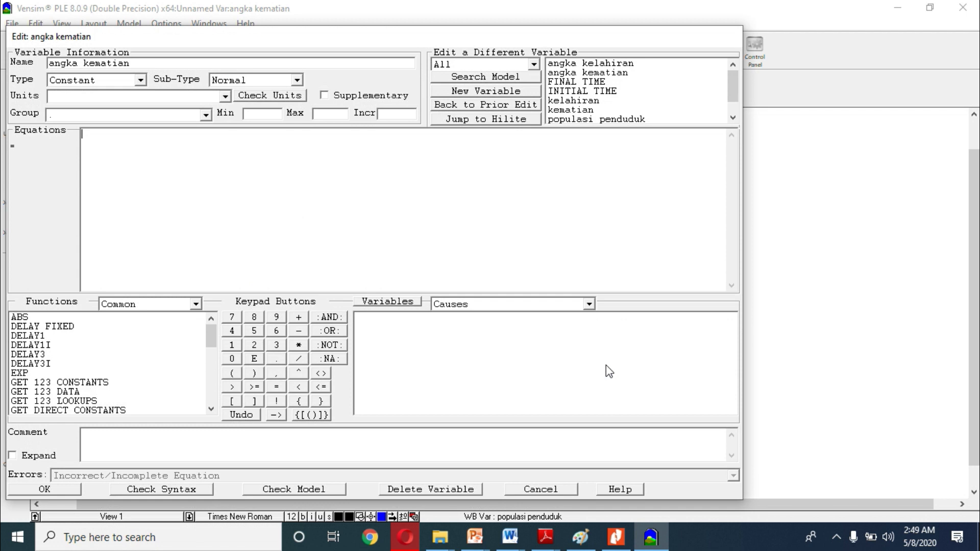
click(251, 113)
text(0.5)
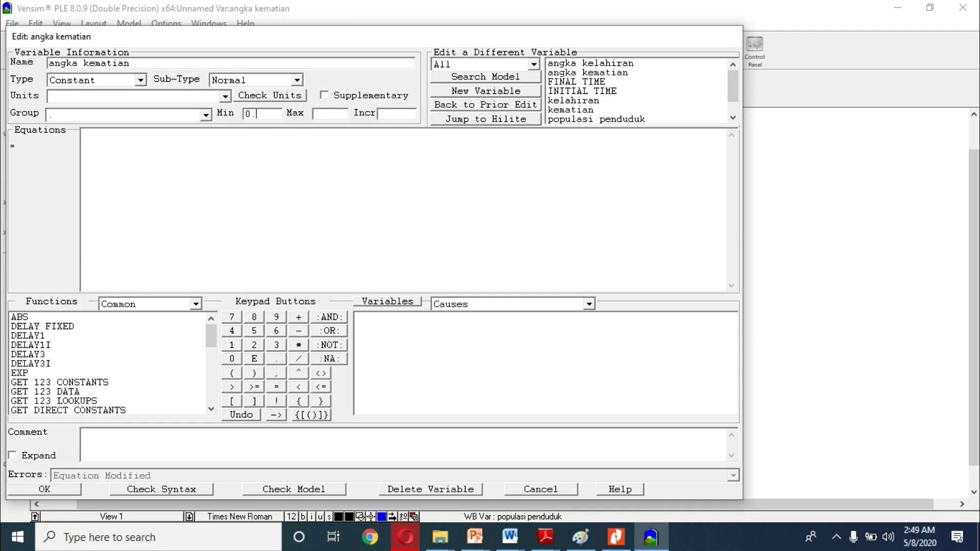
click(334, 114)
text(20)
click(380, 117)
text(0.5)
click(131, 157)
text(2)
click(141, 490)
click(45, 489)
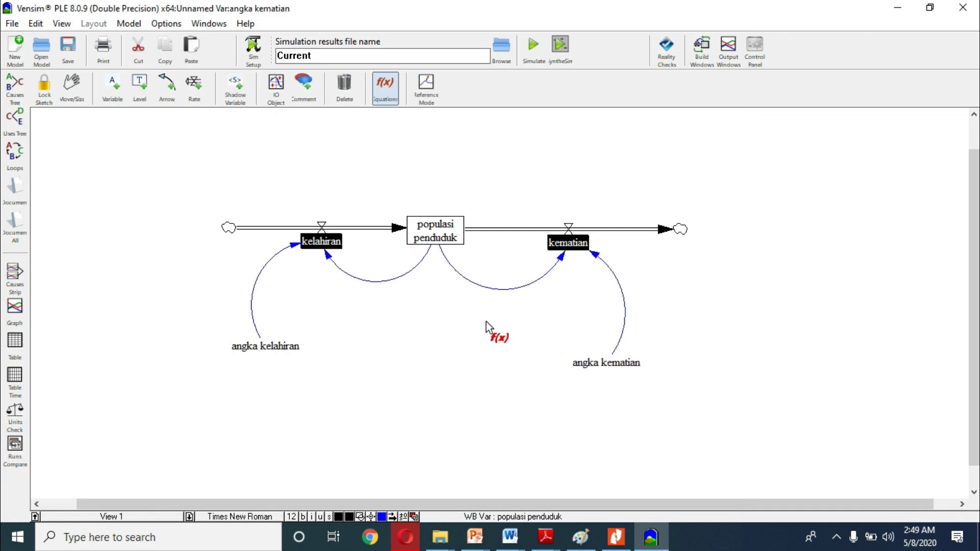
Define the kelahiran rate as populasi penduduk*angka kelahiran/100 and check the equation's syntax
click(318, 244)
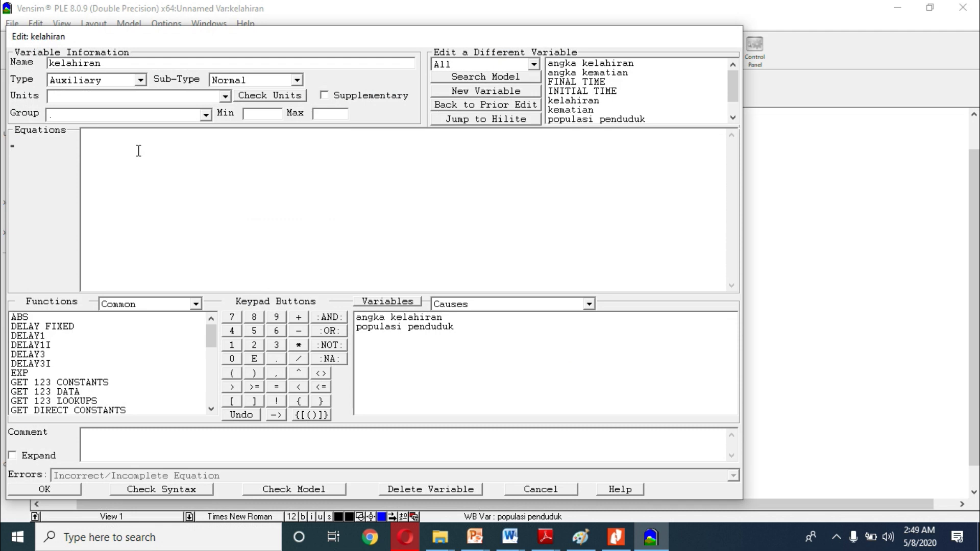
click(419, 328)
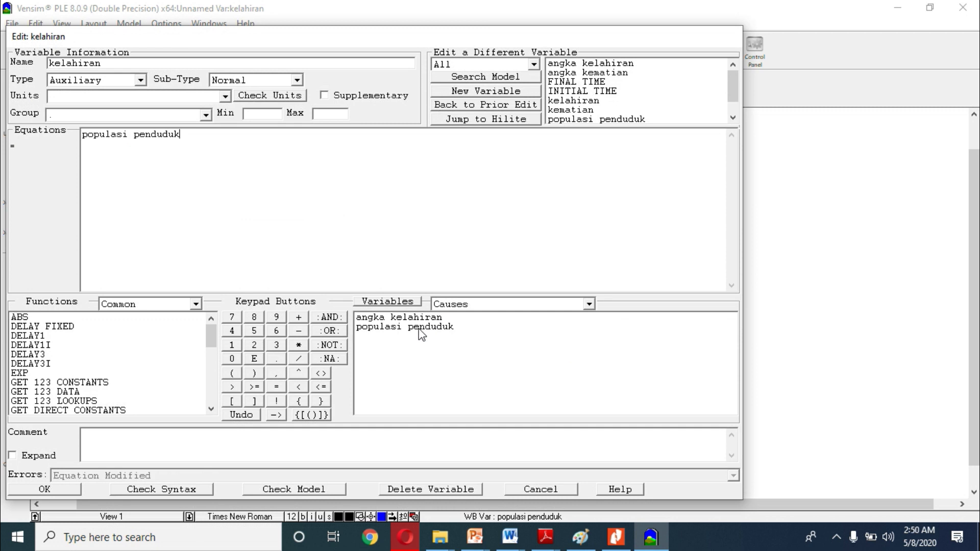
text(*)
click(429, 319)
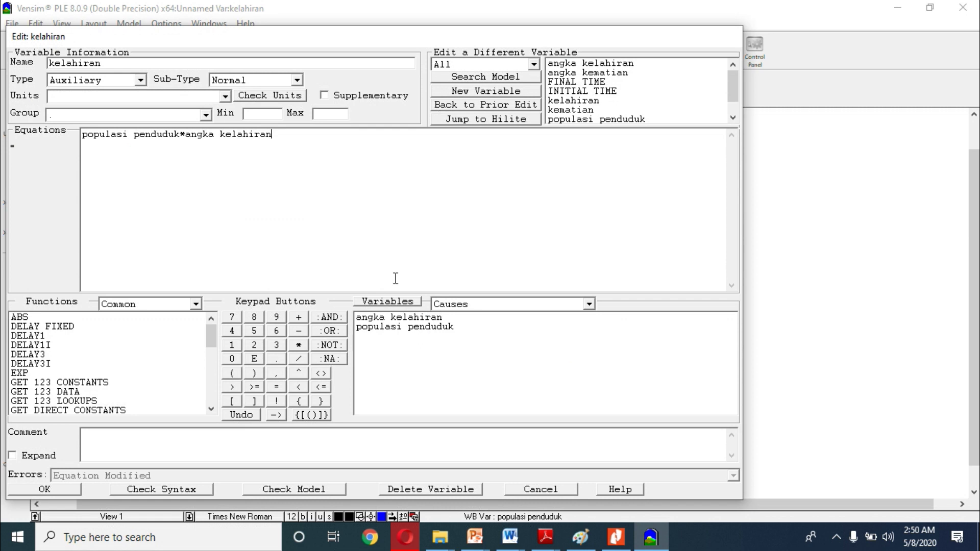
text(/)
text(100)
click(195, 489)
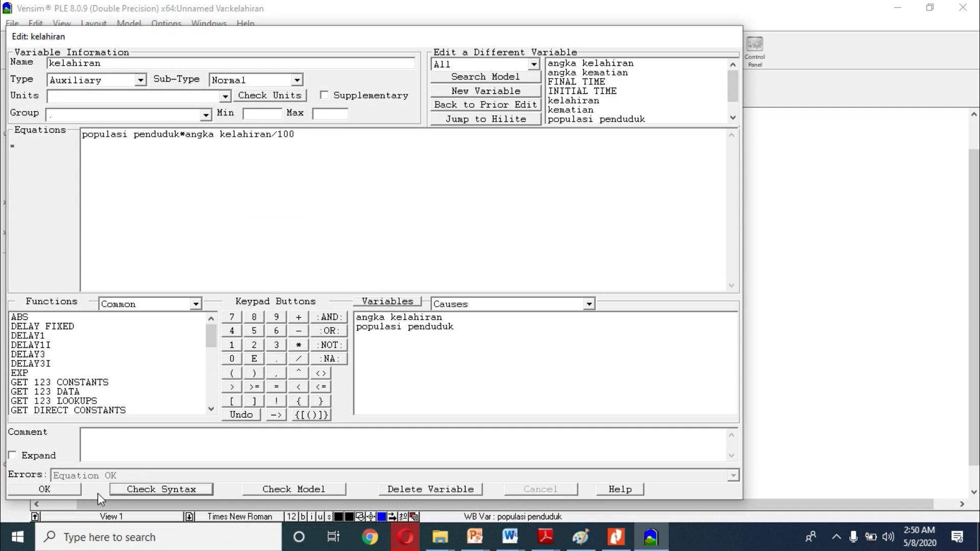
click(45, 489)
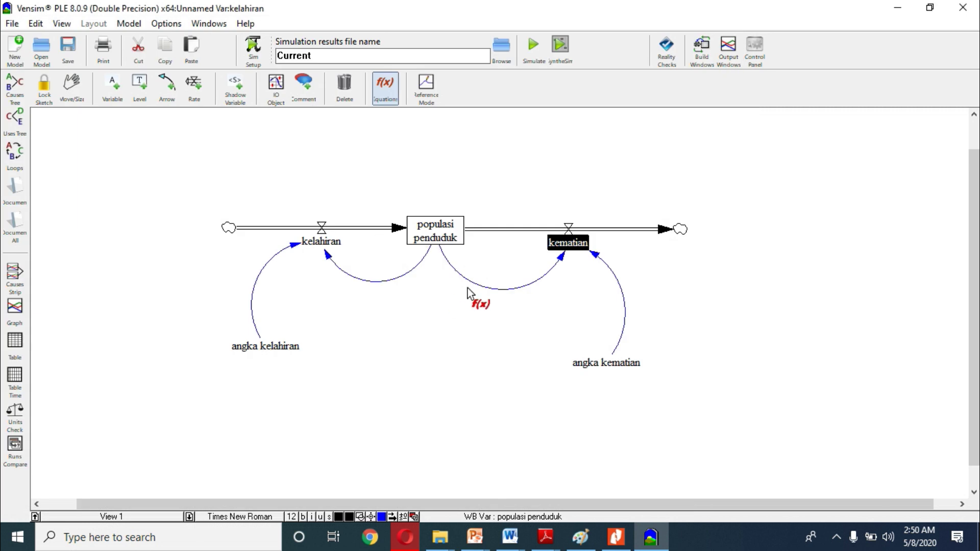
Define the kematian rate with the equation populasi penduduk*angka kematian/100
click(557, 242)
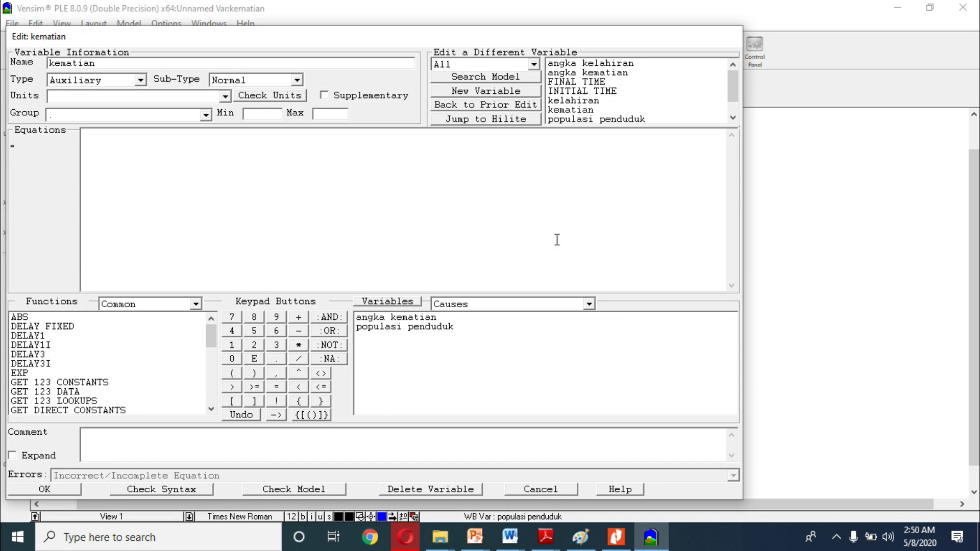
click(419, 329)
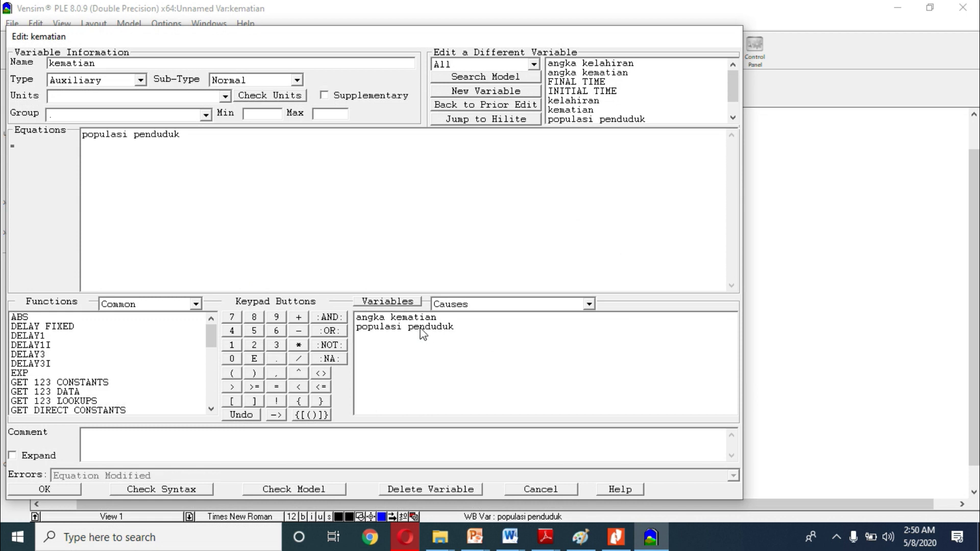
text(*)
click(427, 320)
text(/100)
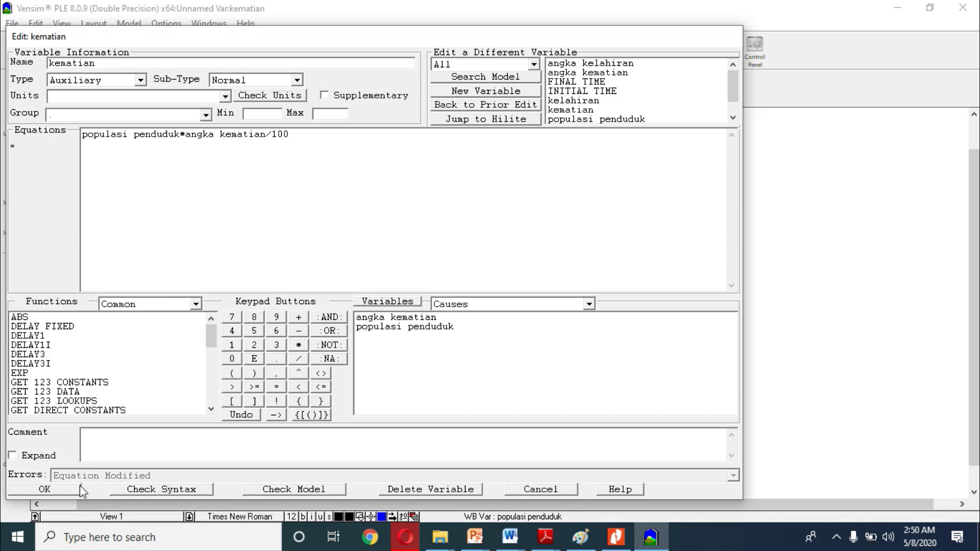
click(62, 490)
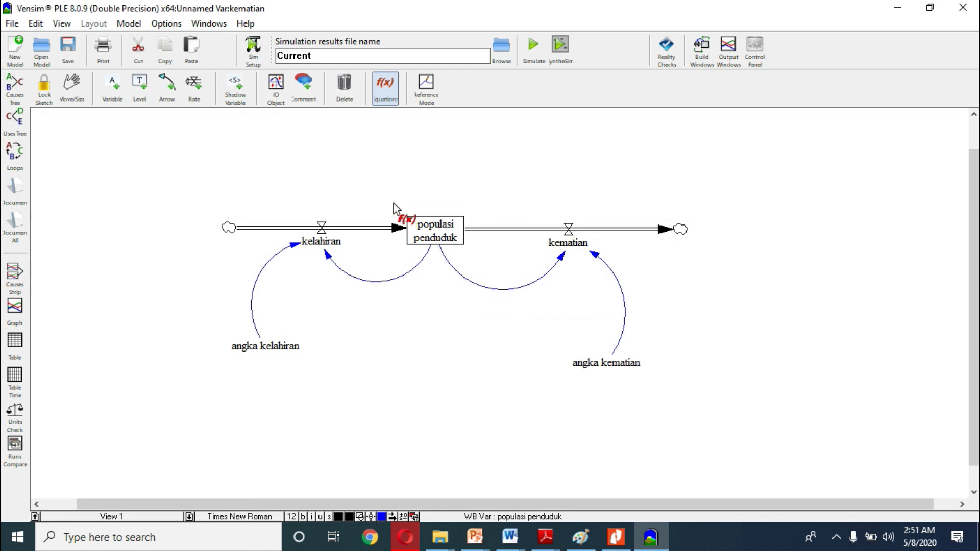
Add an Output Workbench Tool object beside the diagram that shows the populasi penduduk level as a Graph
click(276, 88)
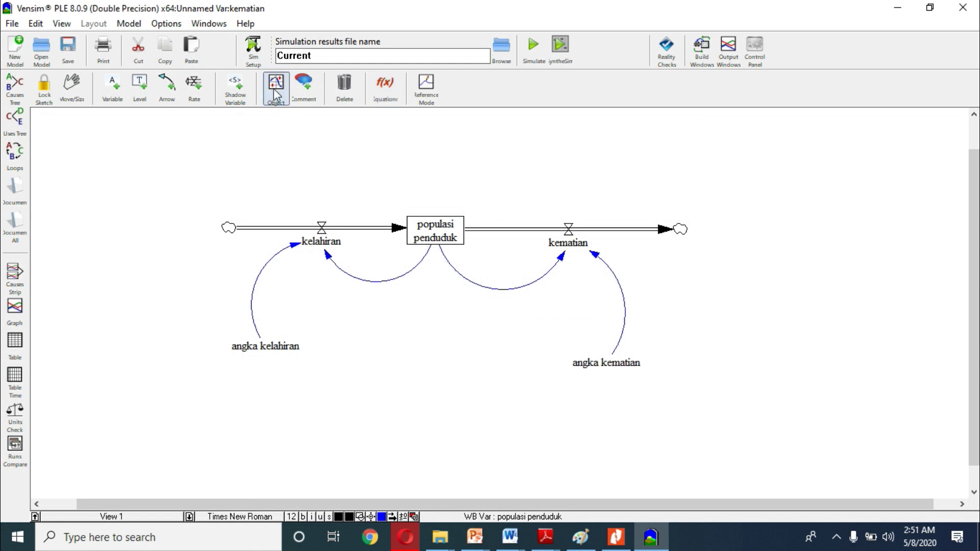
click(92, 244)
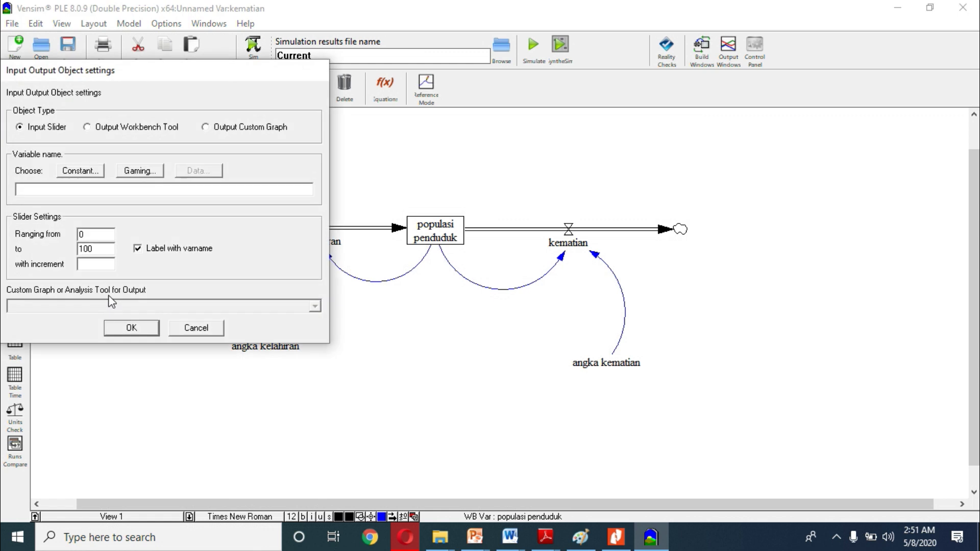
click(87, 127)
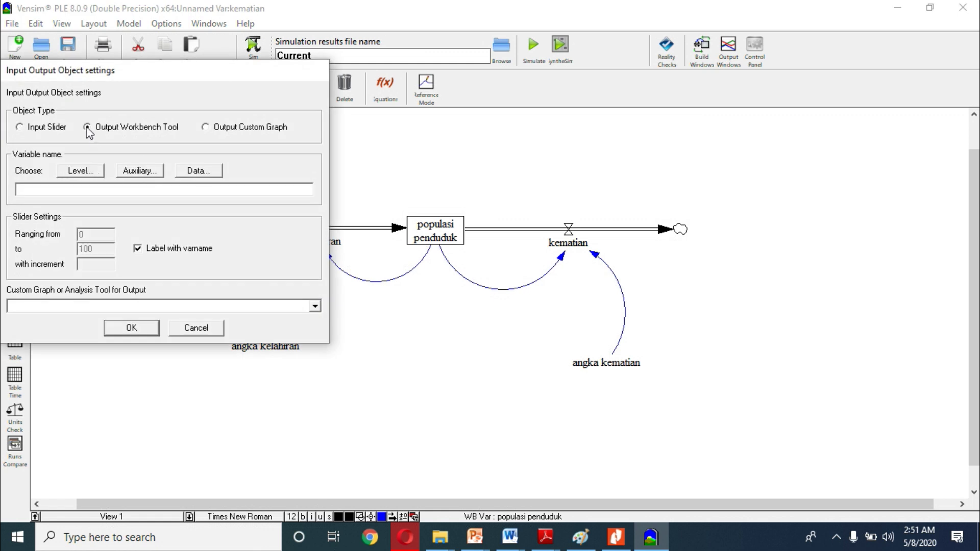
drag(153, 75, 247, 57)
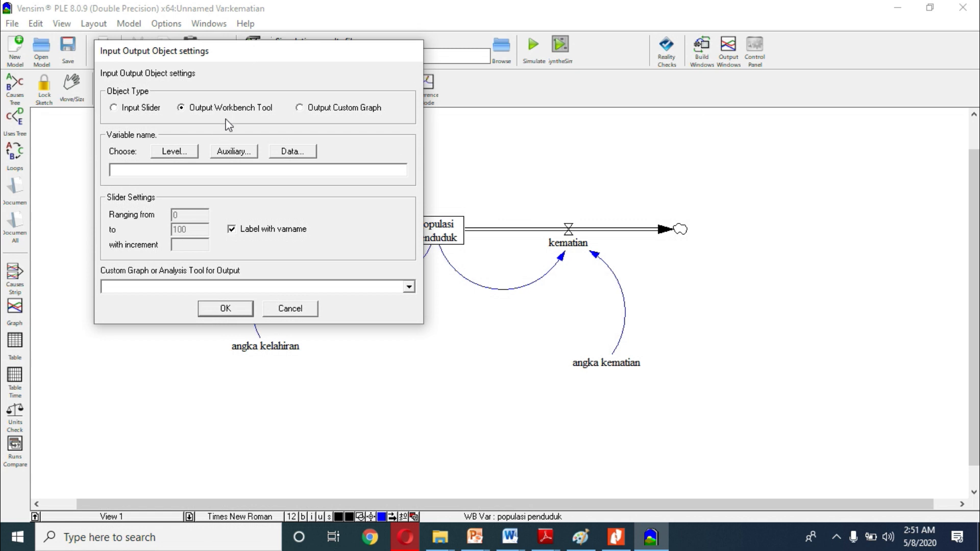
click(171, 151)
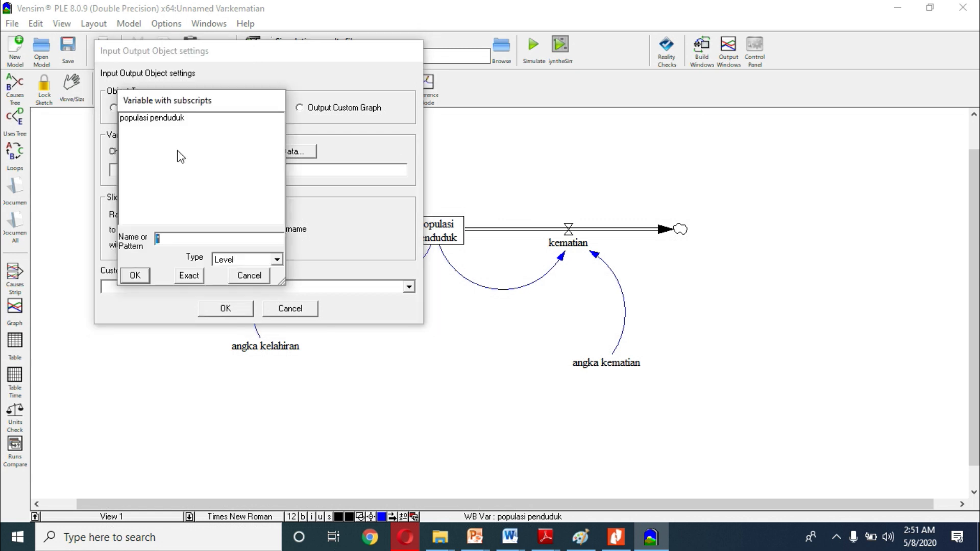
click(155, 119)
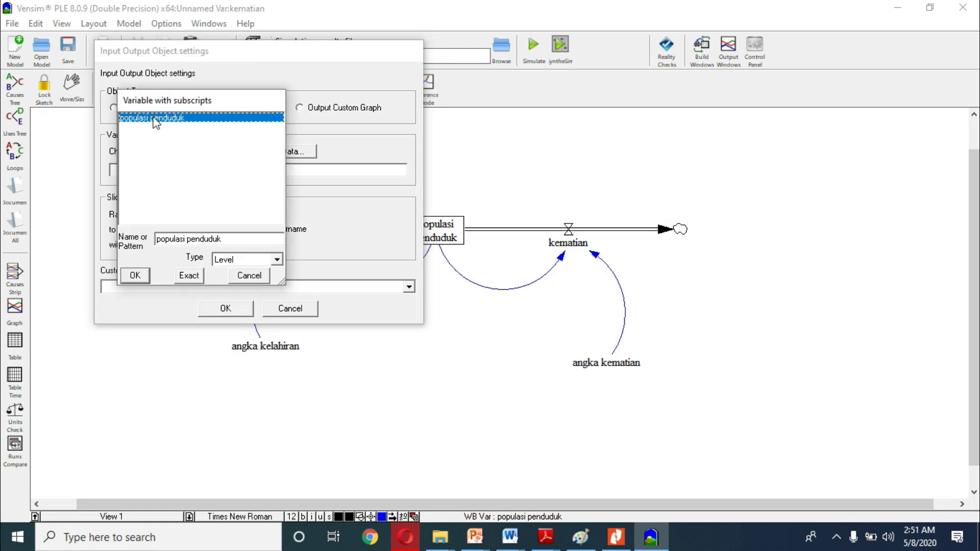
click(135, 276)
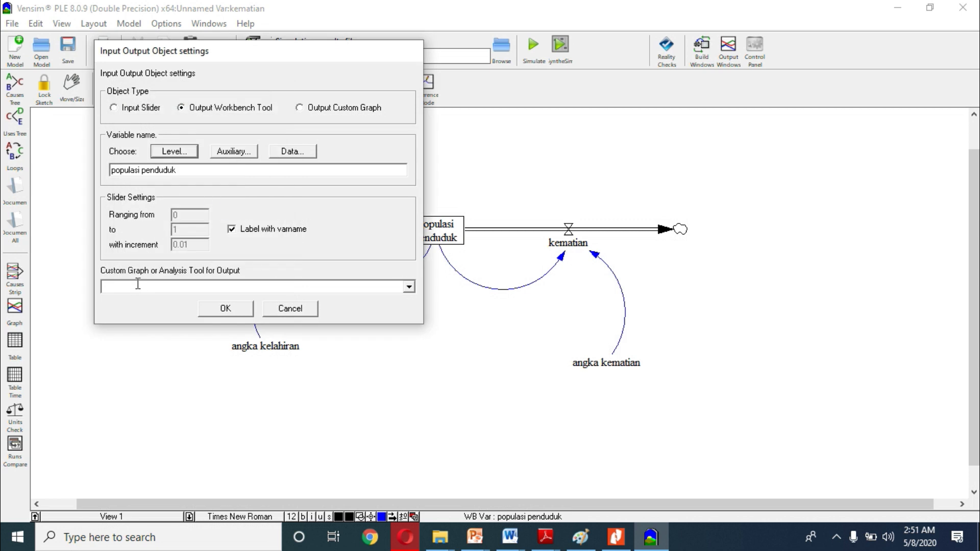
click(409, 286)
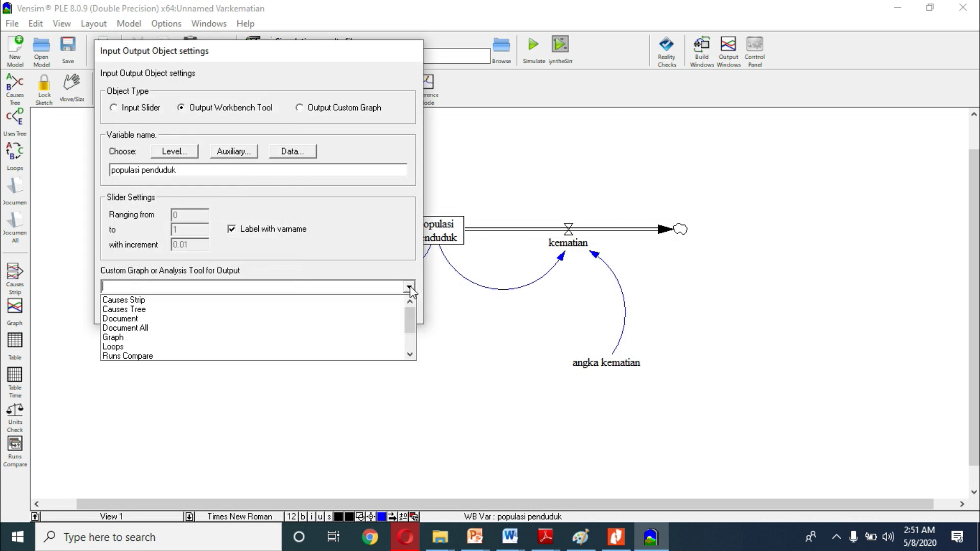
click(166, 337)
click(225, 307)
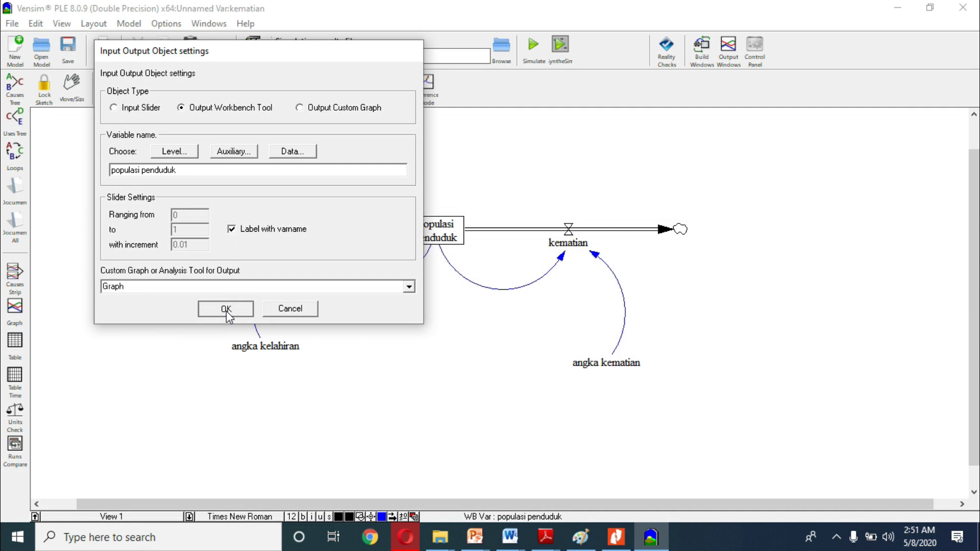
Run the simulation and store its results in the CLDs folder as a dataset named populasi penduduk
click(533, 45)
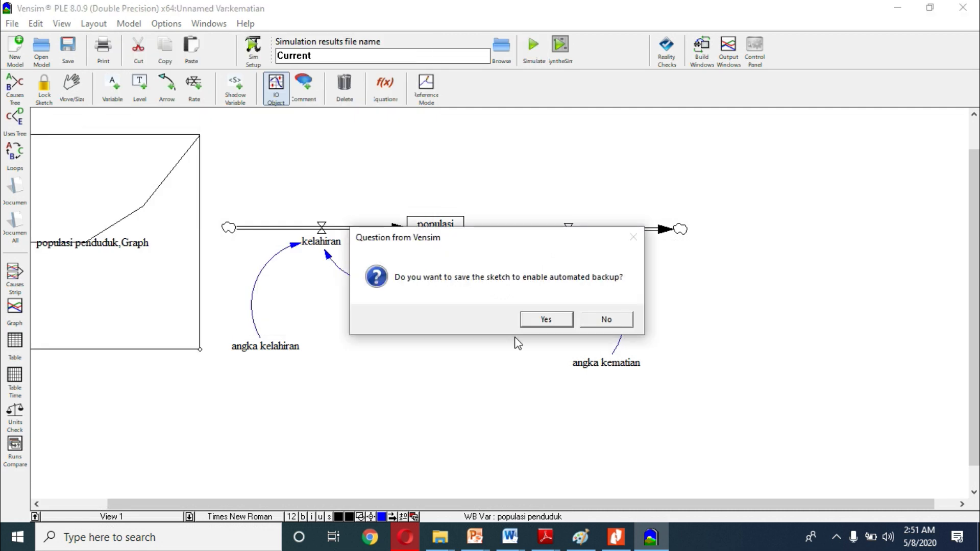
click(550, 322)
click(574, 321)
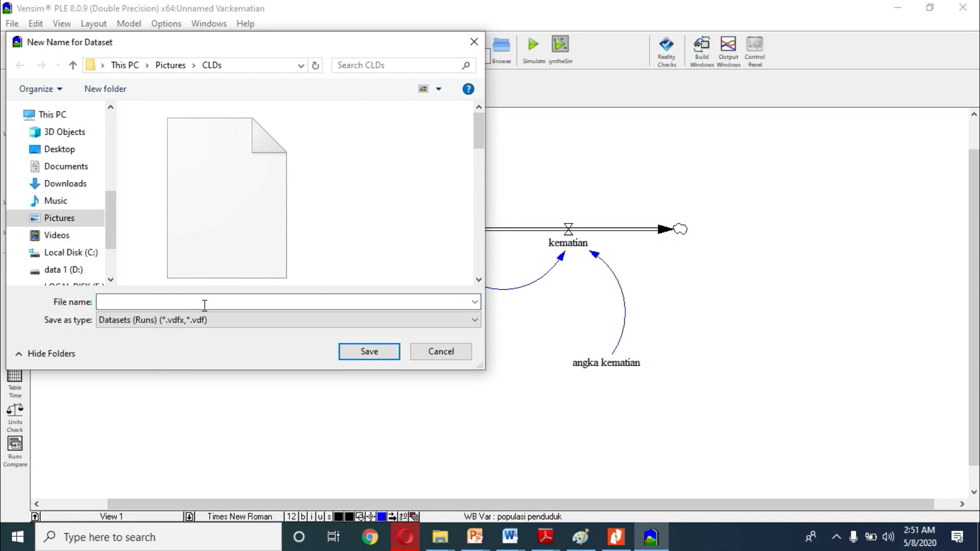
text(populasi)
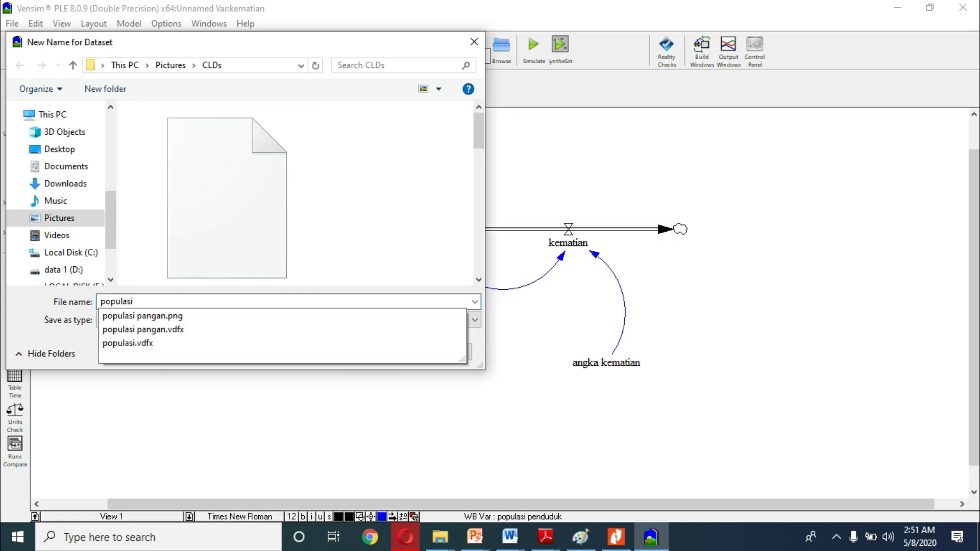
text( pend)
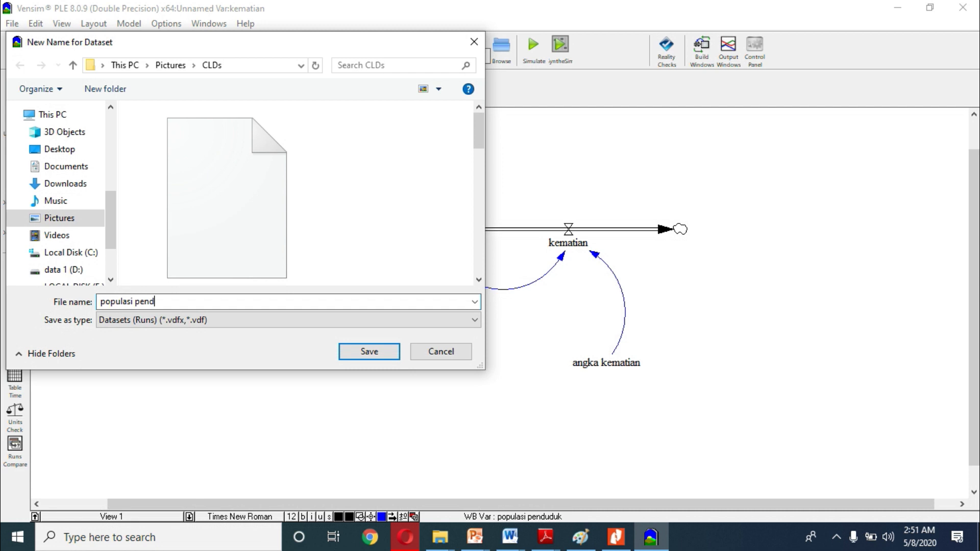
text(uduk)
click(379, 359)
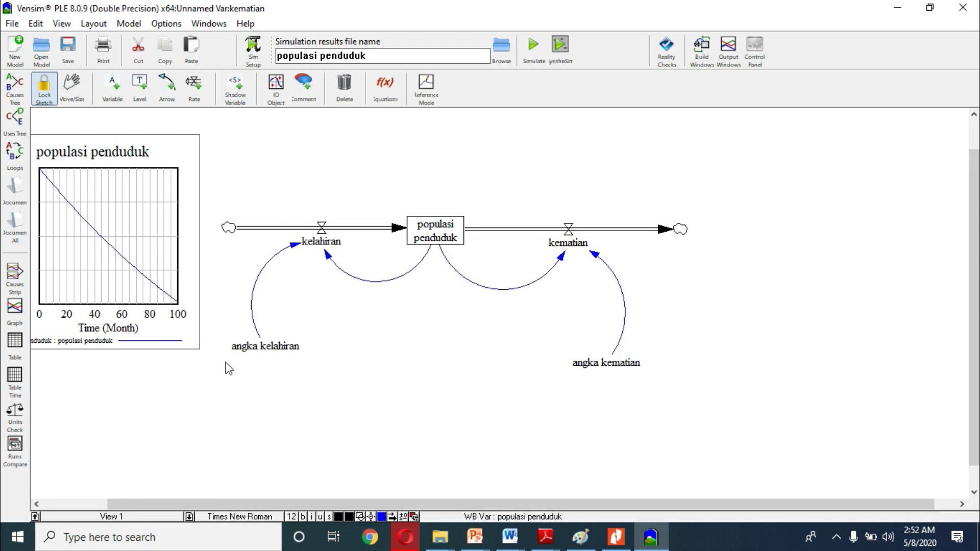
click(198, 349)
click(210, 372)
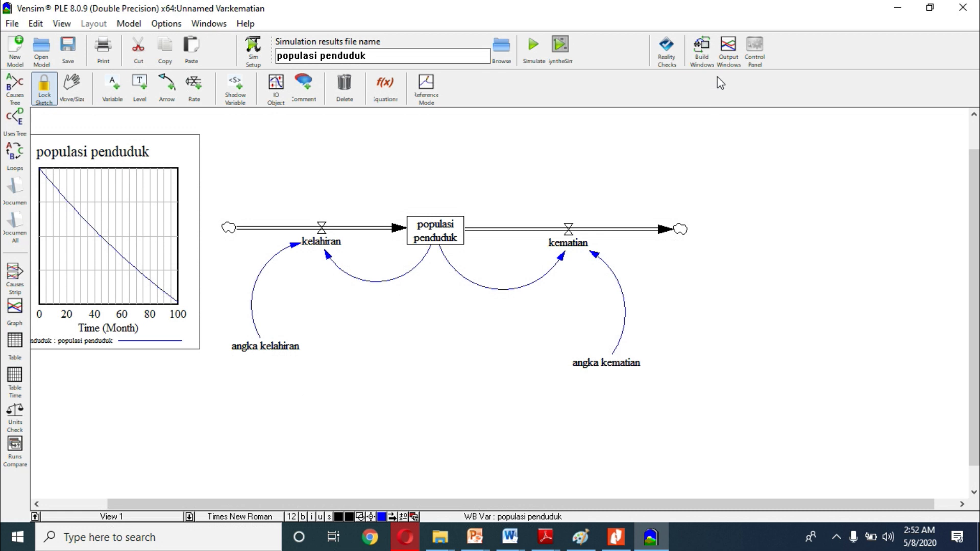
click(702, 51)
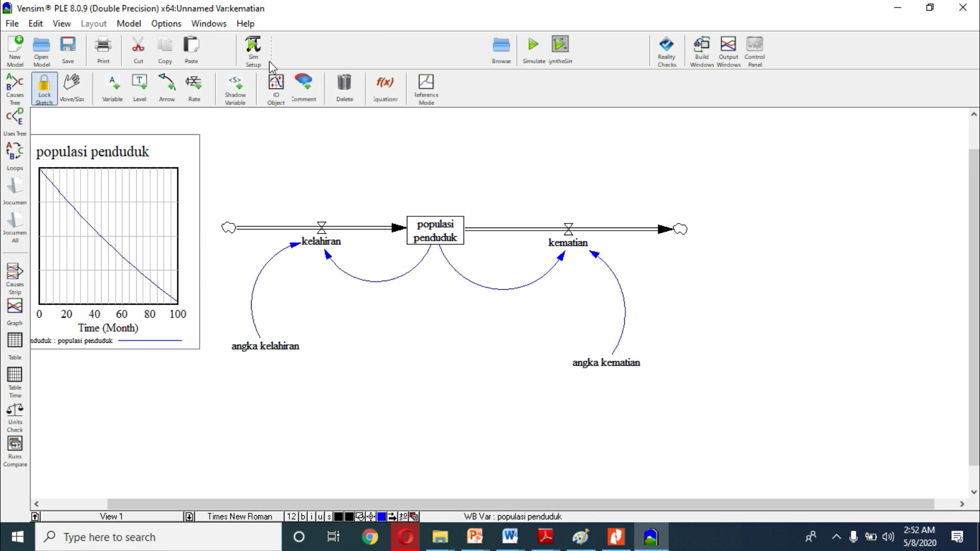
Enter simulation setup and set the temporary value of angka kelahiran to 1.8
click(251, 48)
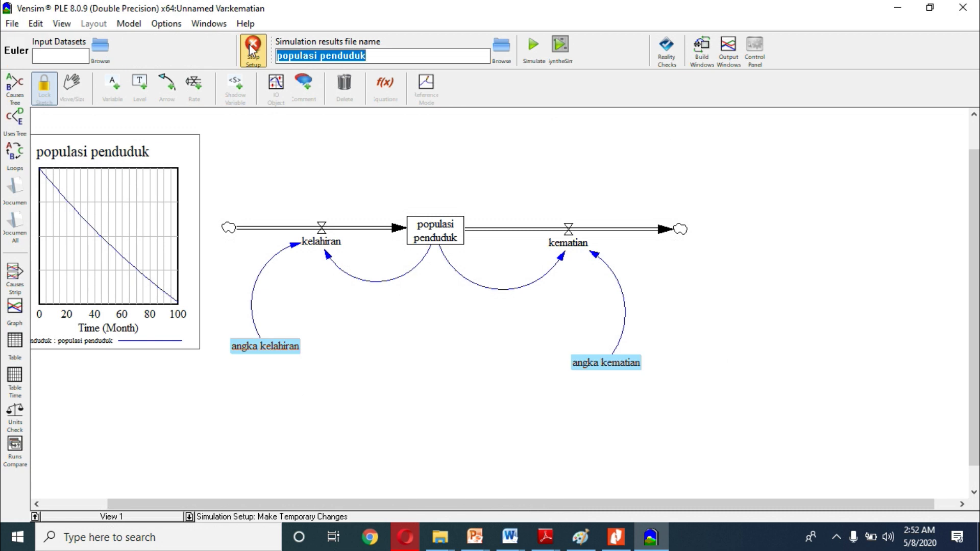
click(366, 345)
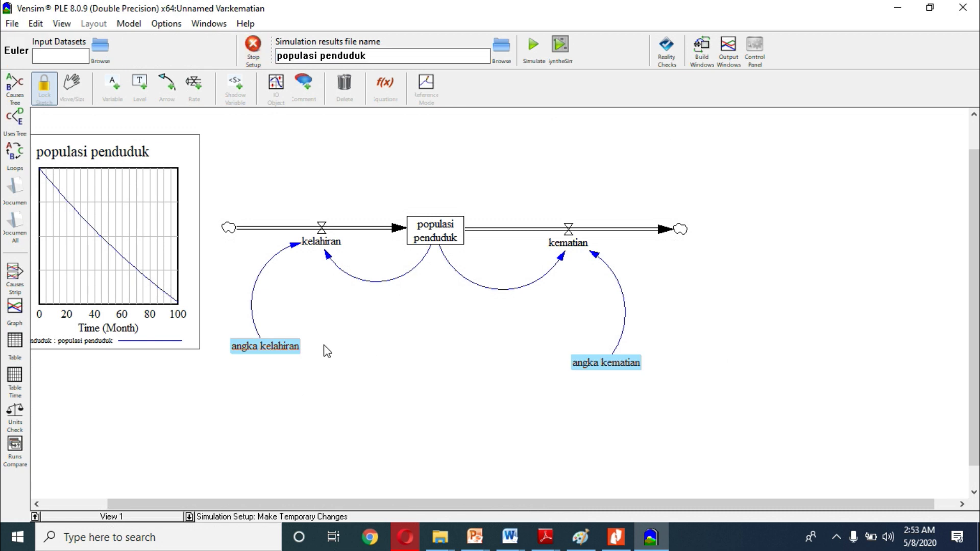
click(282, 347)
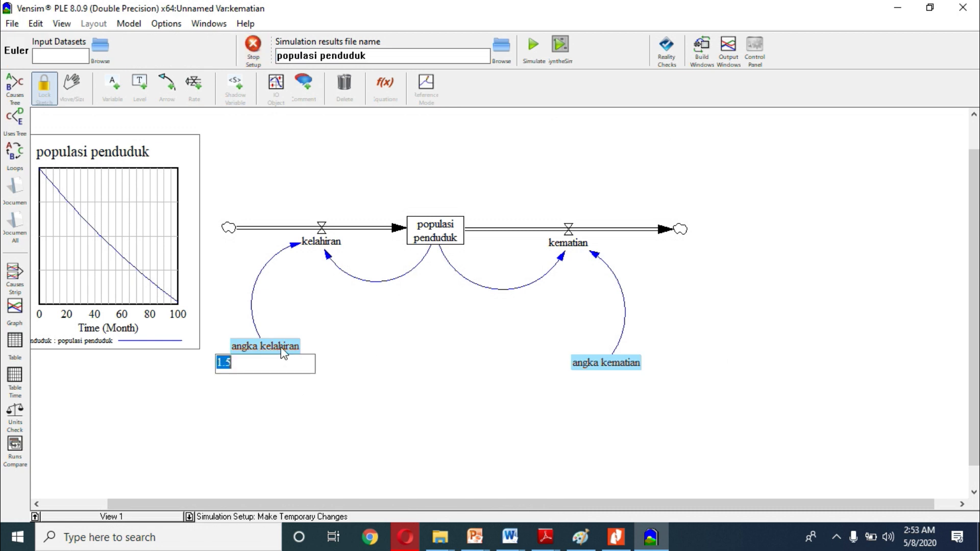
click(255, 368)
drag(237, 363, 227, 362)
text(8)
Set the temporary value of angka kematian to 3 and rerun the simulation, overwriting the populasi penduduk dataset
click(608, 373)
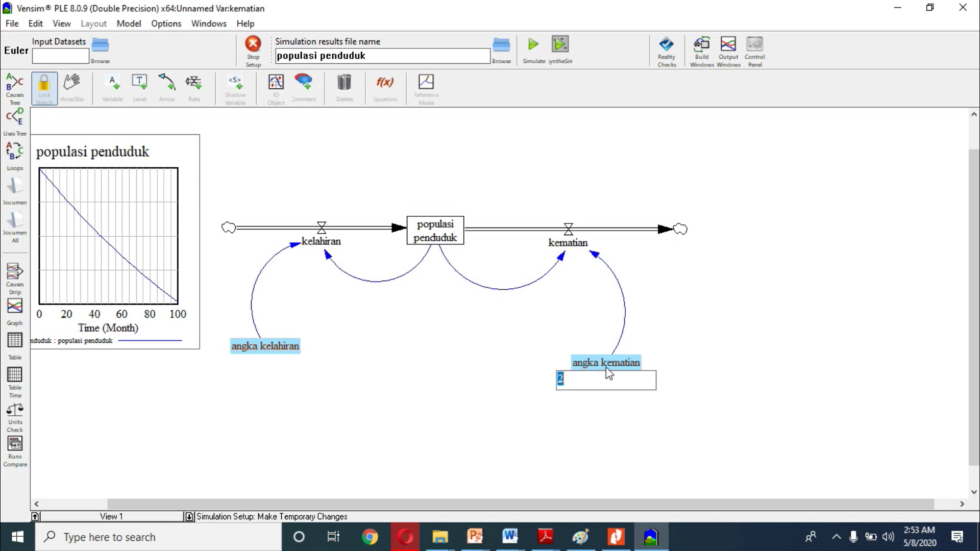
text(3)
click(459, 395)
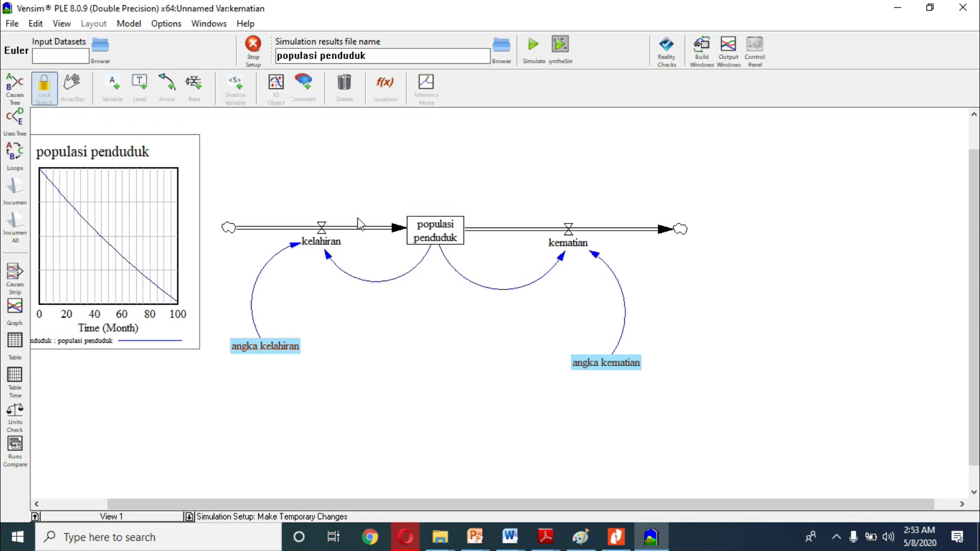
click(538, 48)
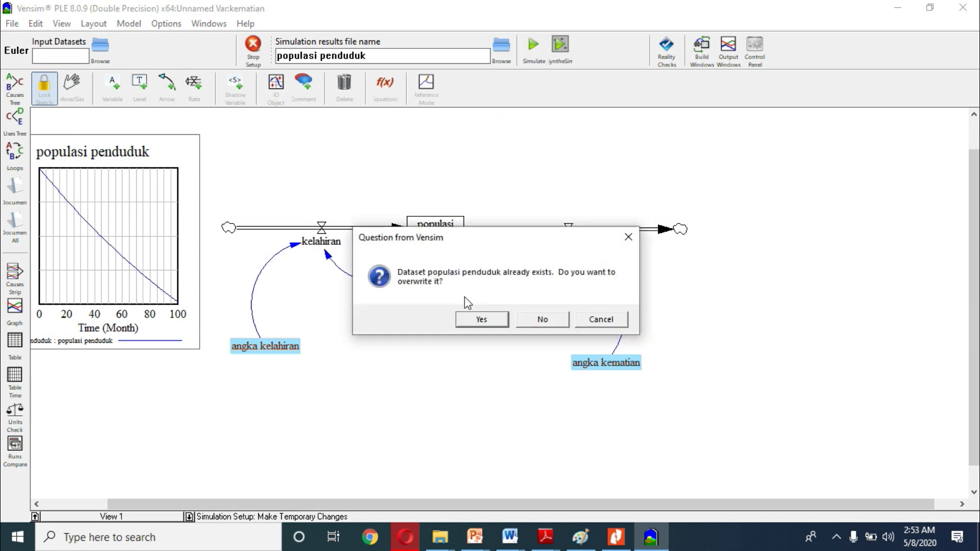
click(471, 321)
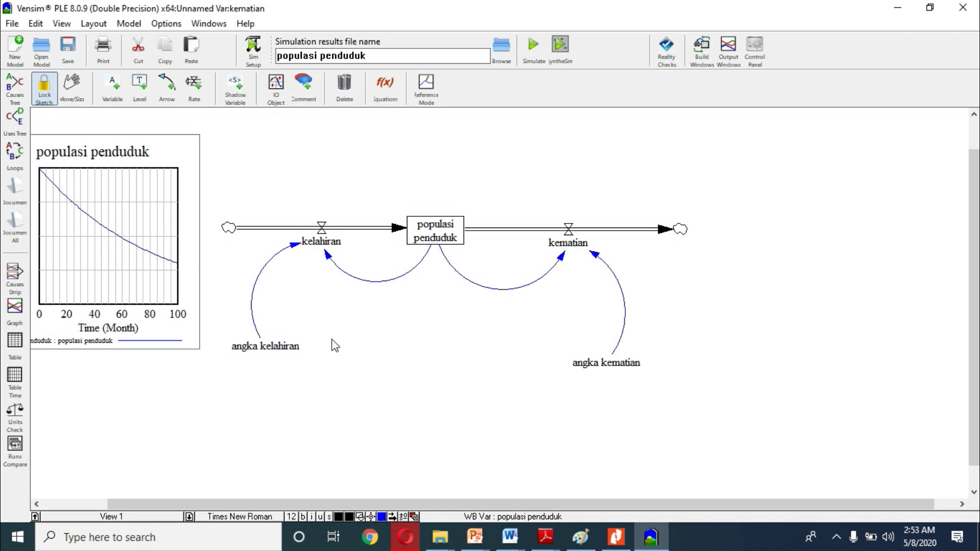
Enter simulation setup again and rerun the simulation from it, overwriting the populasi penduduk dataset
click(268, 350)
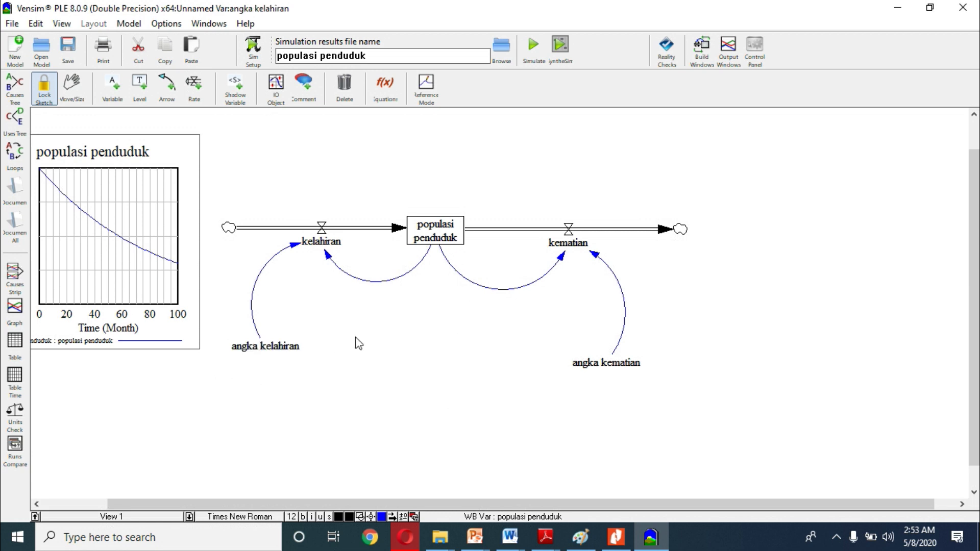
click(249, 48)
click(273, 346)
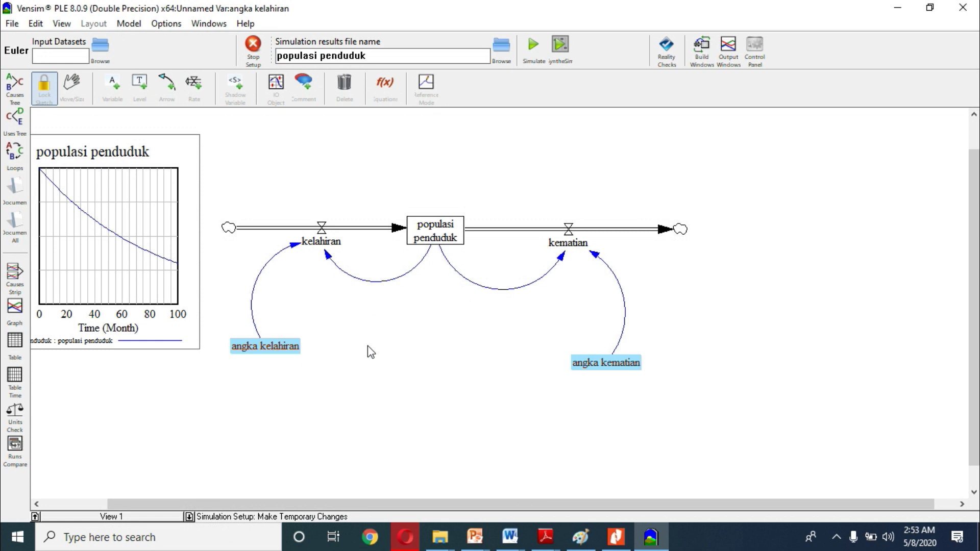
click(434, 237)
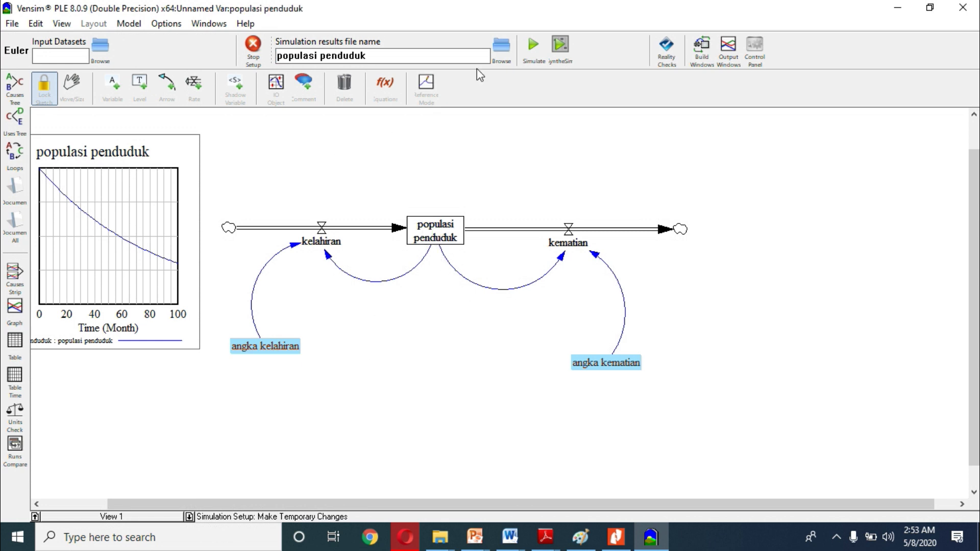
click(533, 45)
click(478, 319)
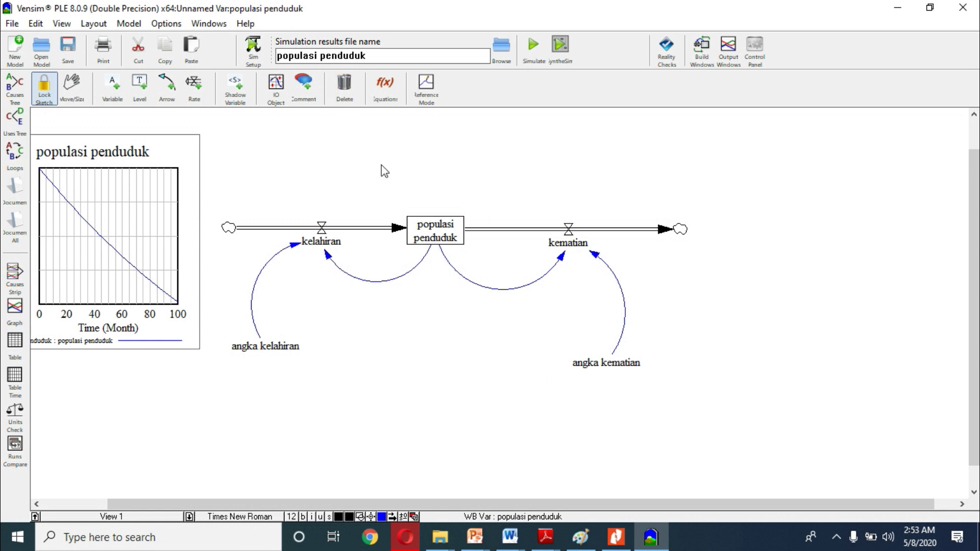
Add an Output Workbench Tool object in the empty area beyond the kematian flow that shows the variable kelahiran as a Graph
click(277, 91)
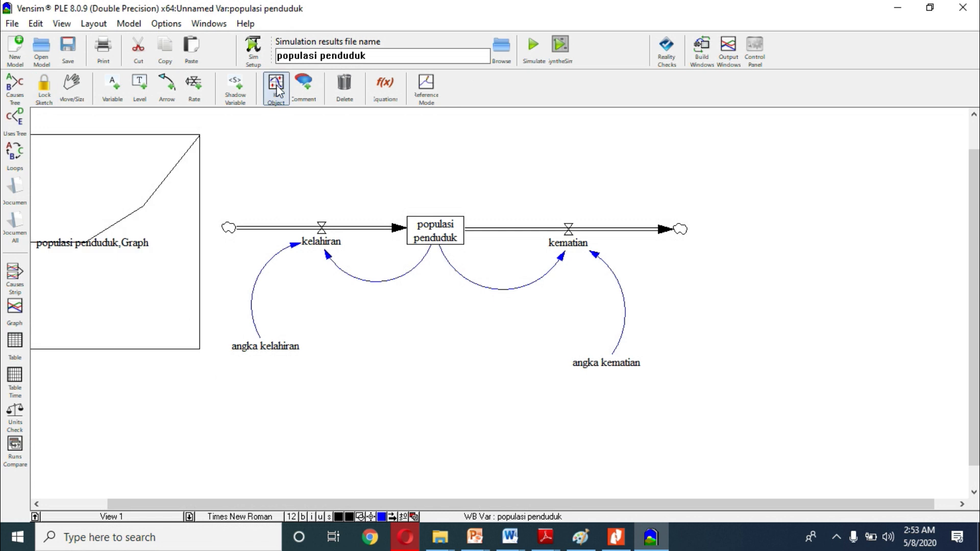
click(873, 230)
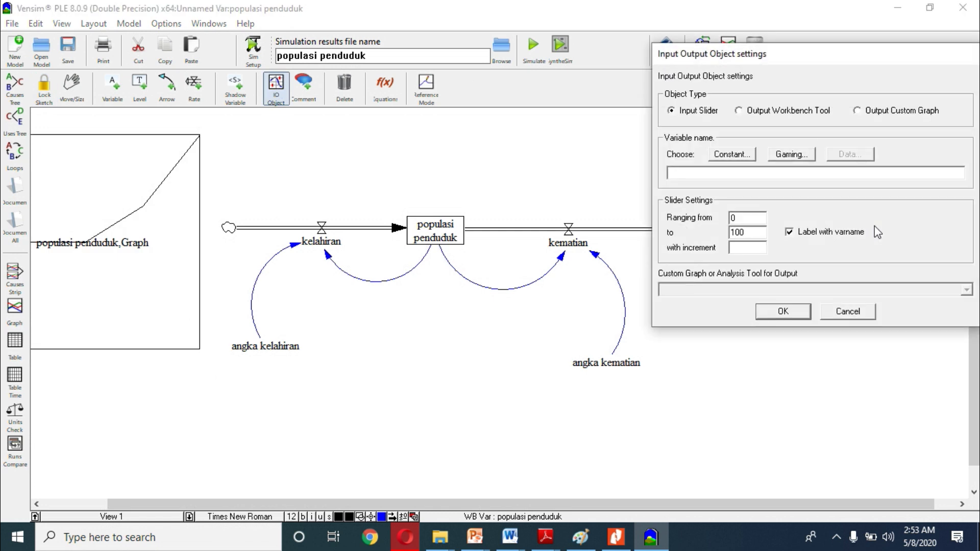
click(768, 110)
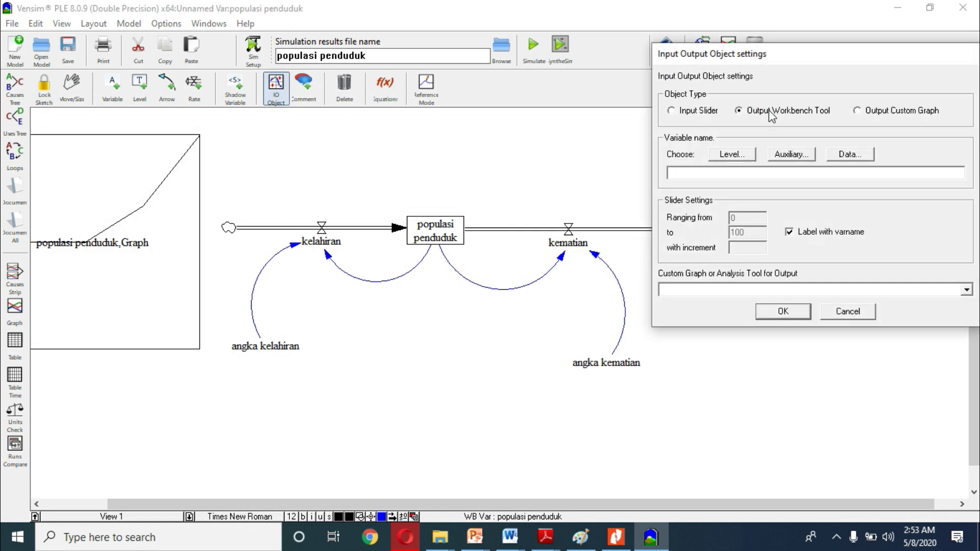
click(748, 156)
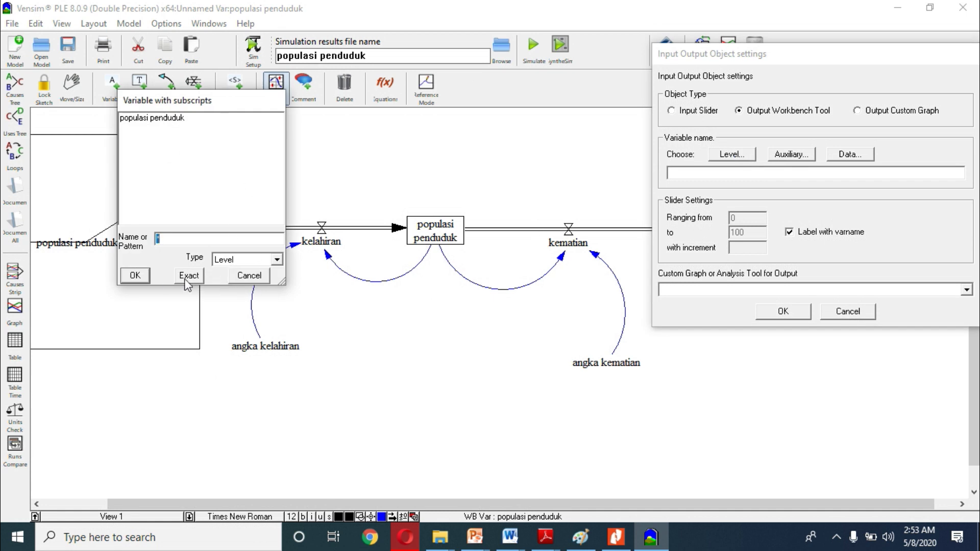
click(253, 279)
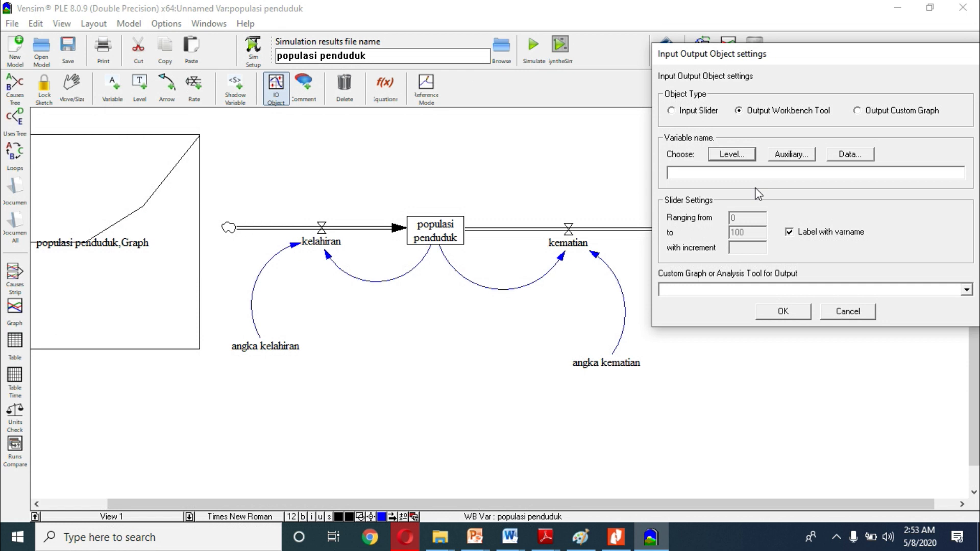
click(712, 173)
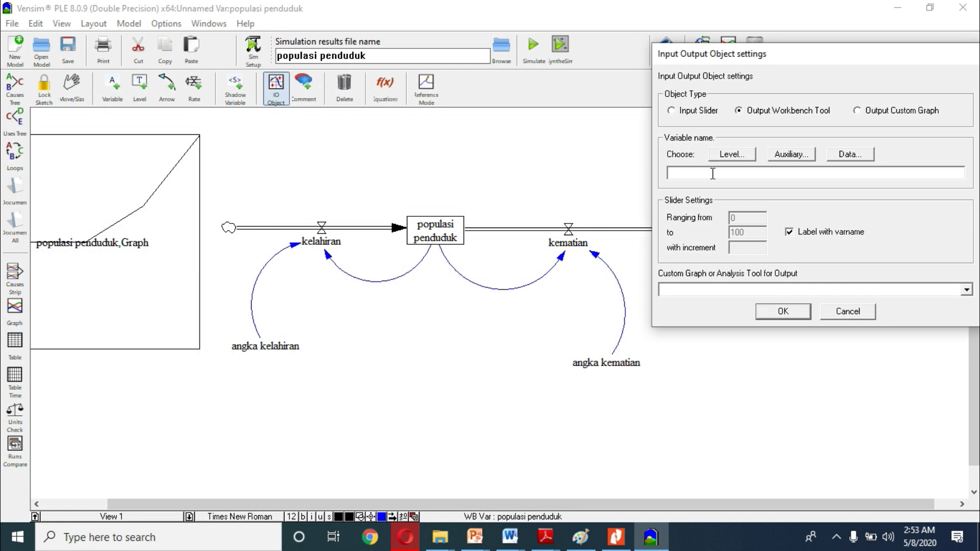
text(kelahiran)
click(966, 289)
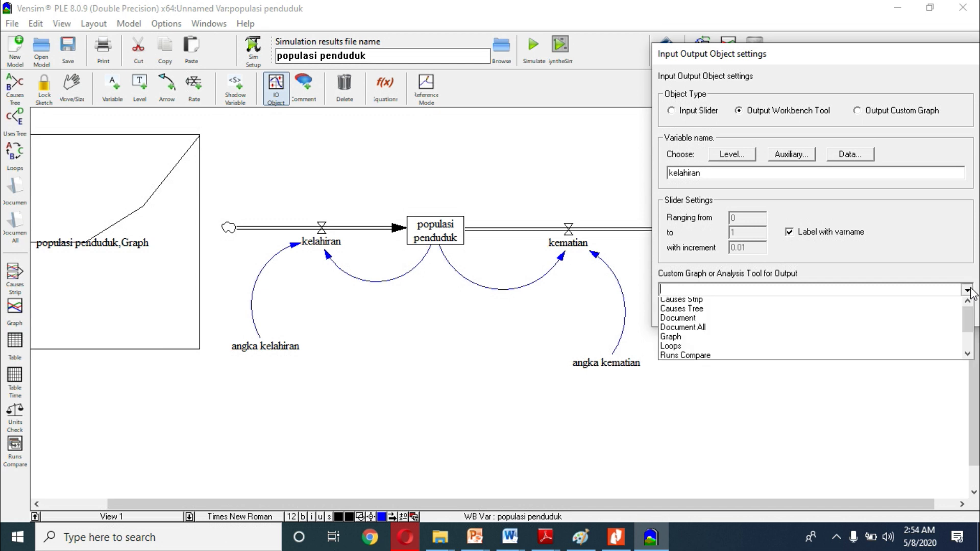
click(750, 340)
click(790, 311)
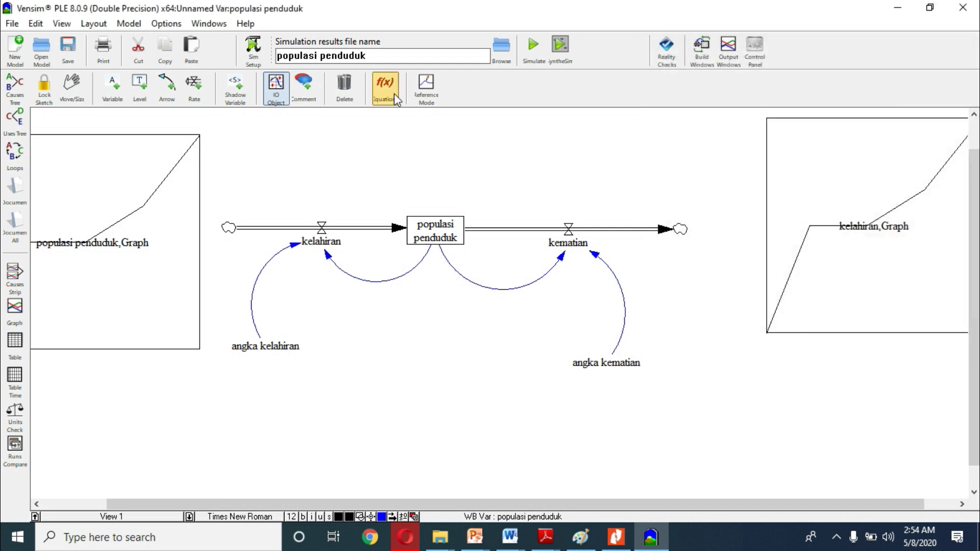
Run the simulation again under the results name populasi penduduk
click(541, 50)
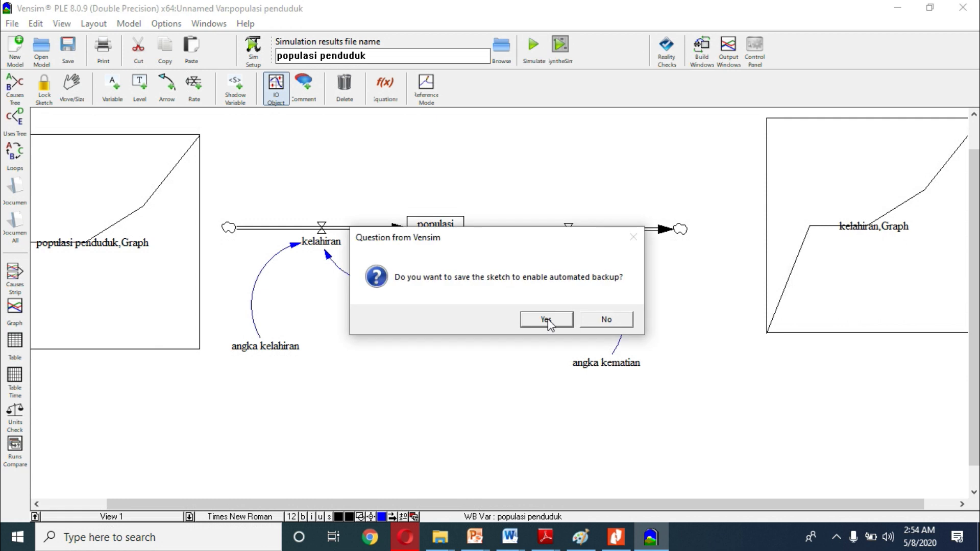